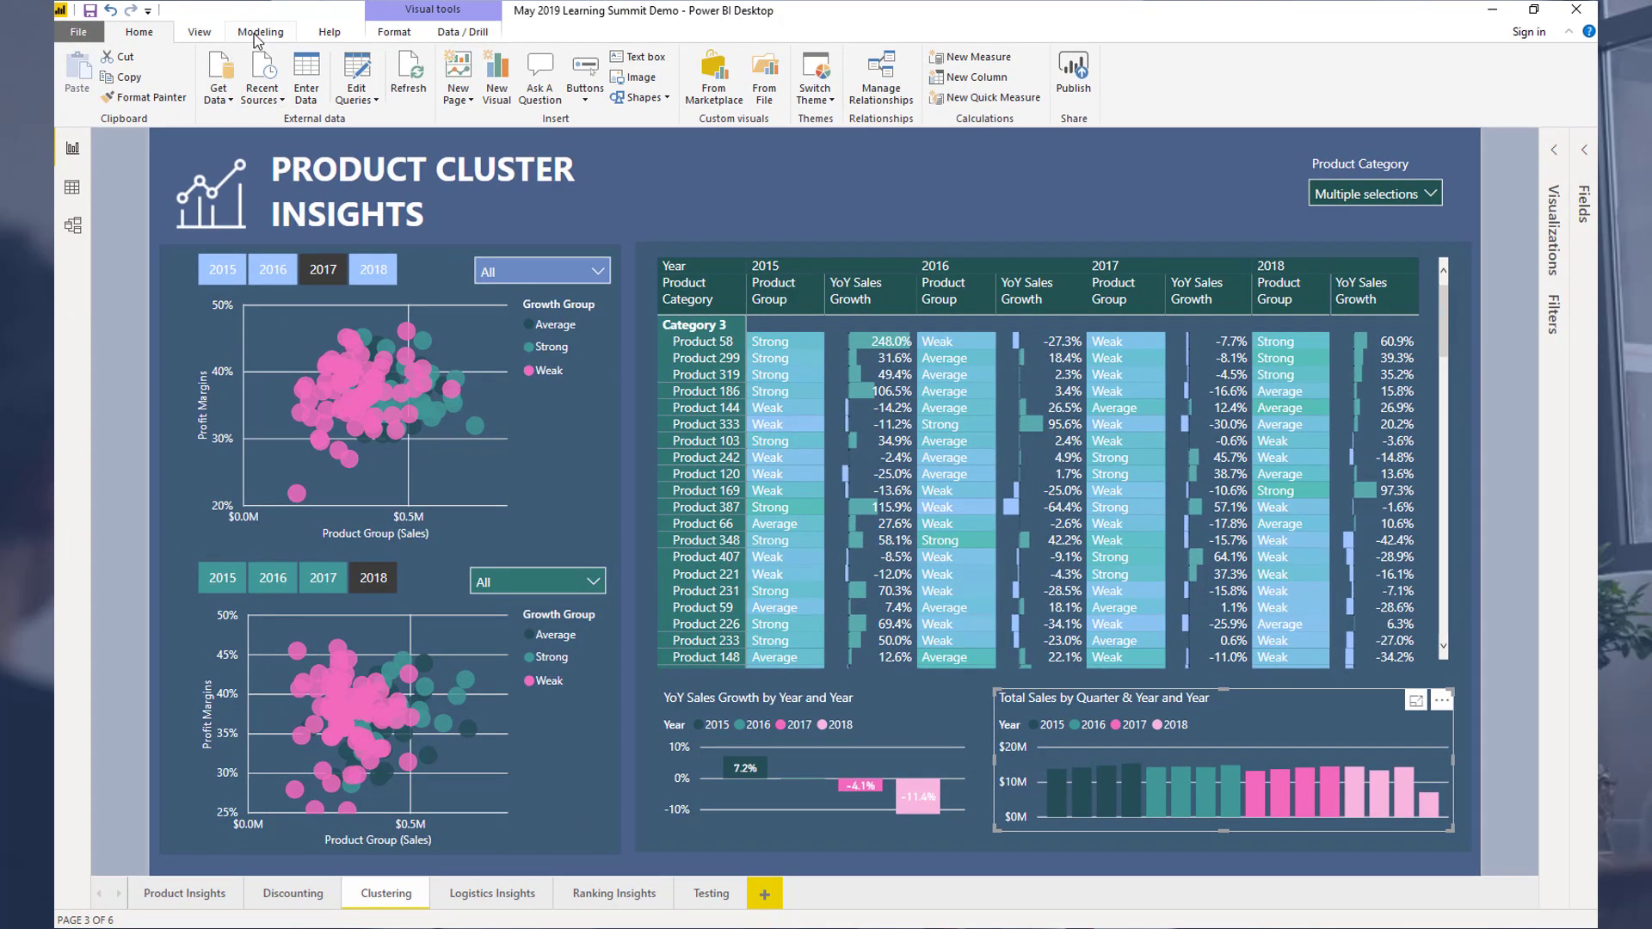
Show the Performance analyzer pane from the View ribbon and deselect the report's chart
click(256, 34)
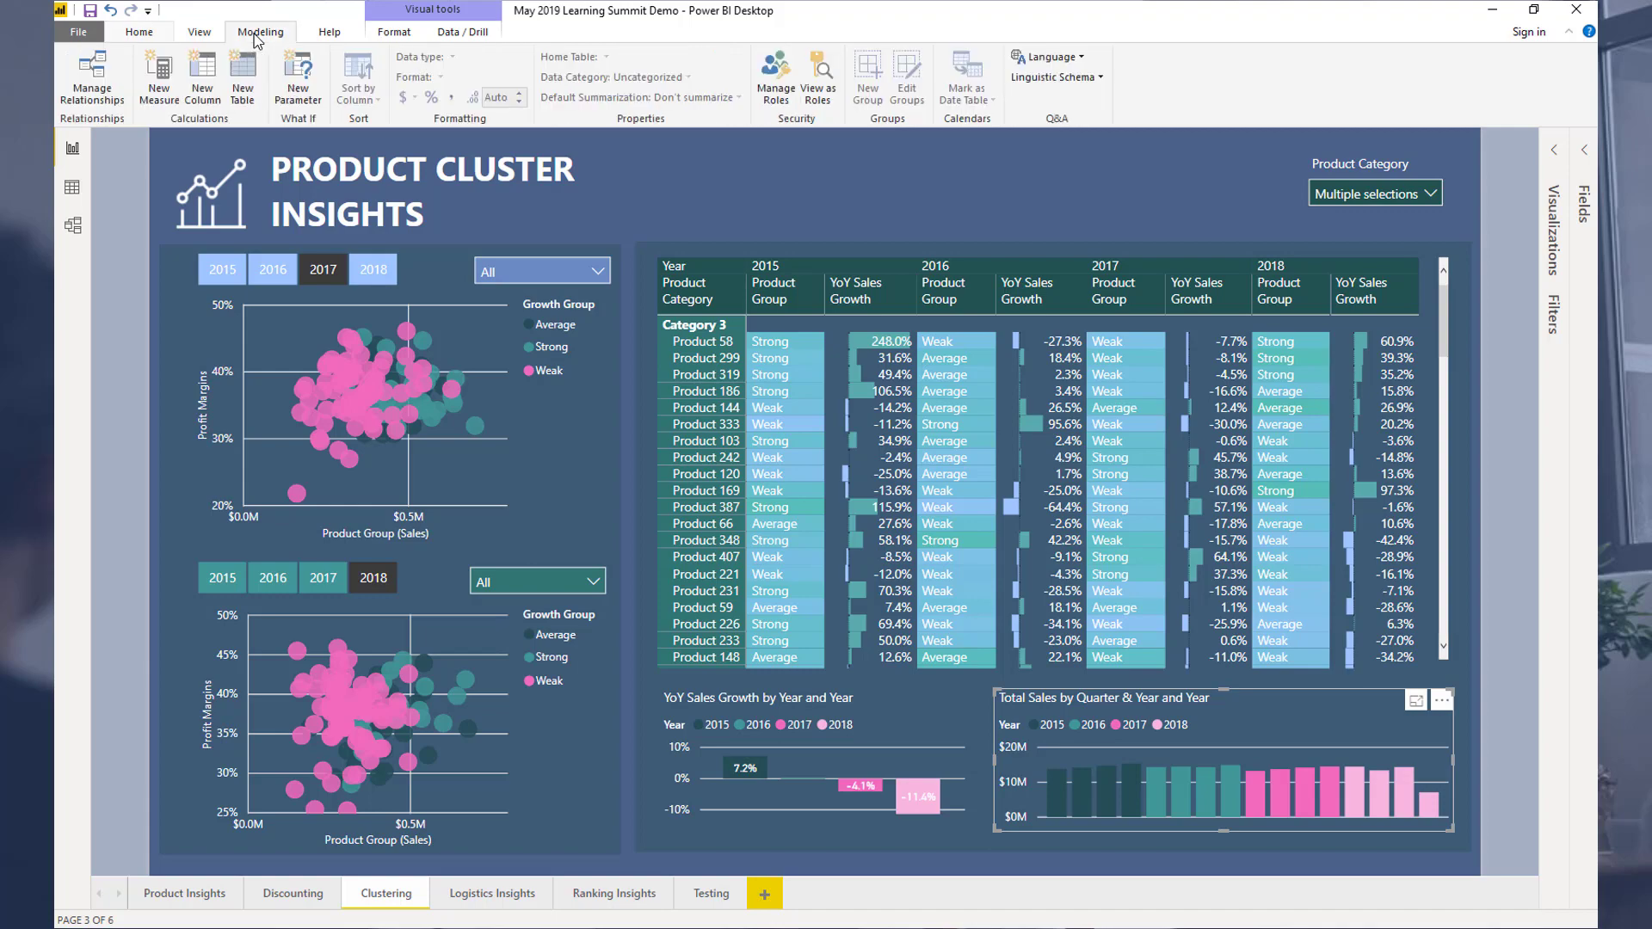
click(215, 34)
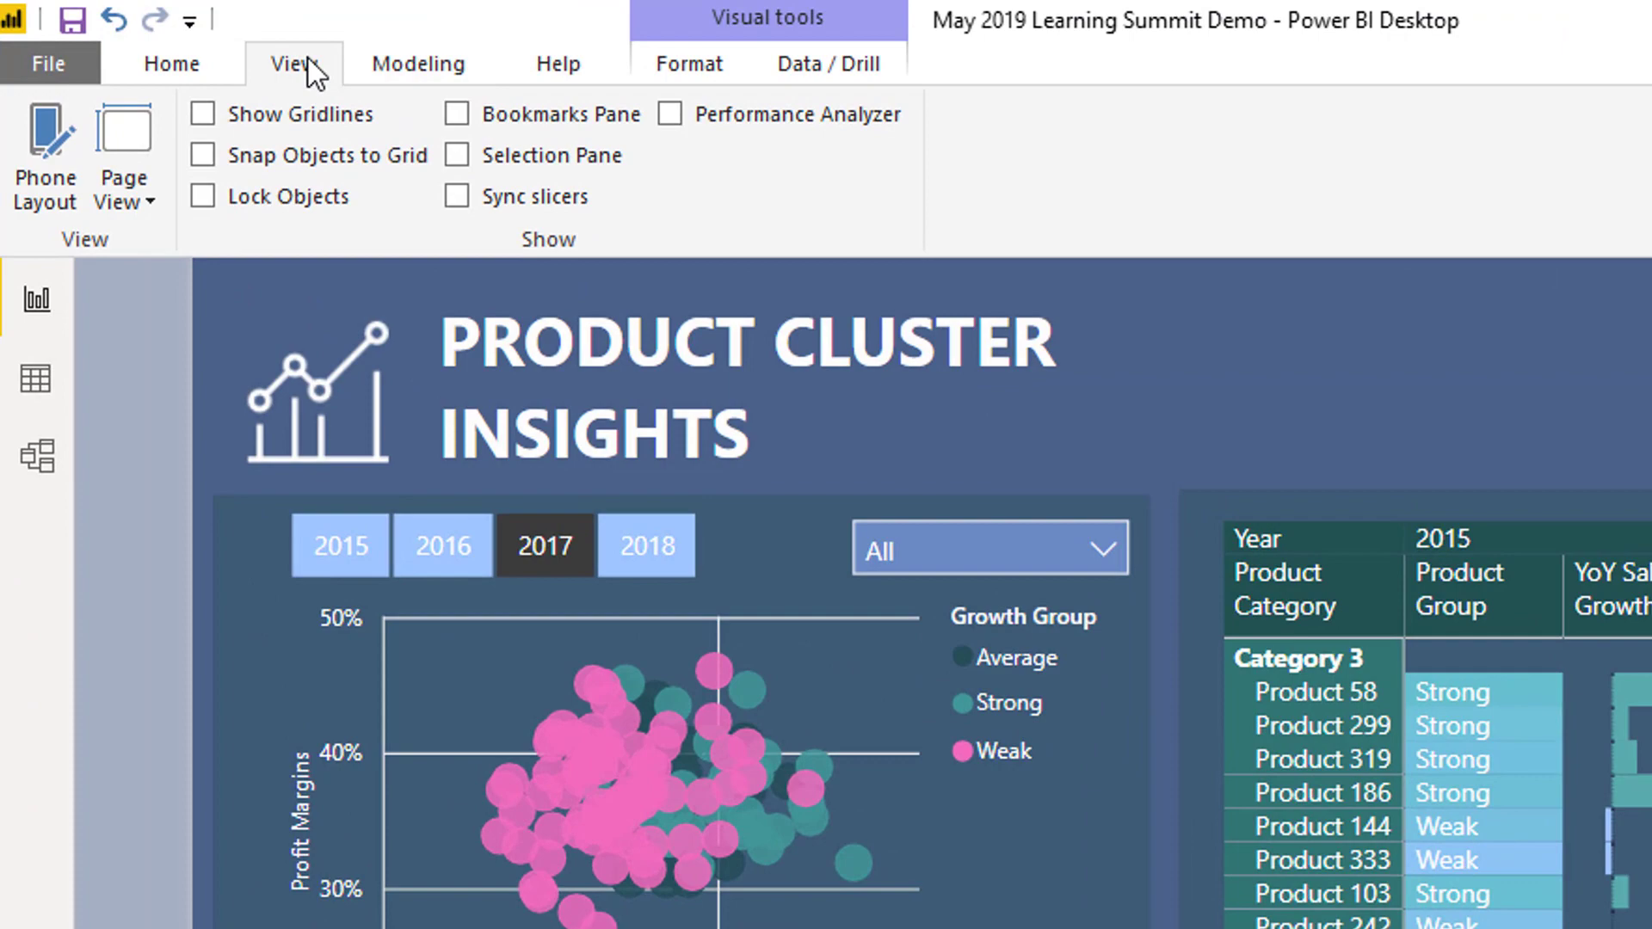
click(669, 115)
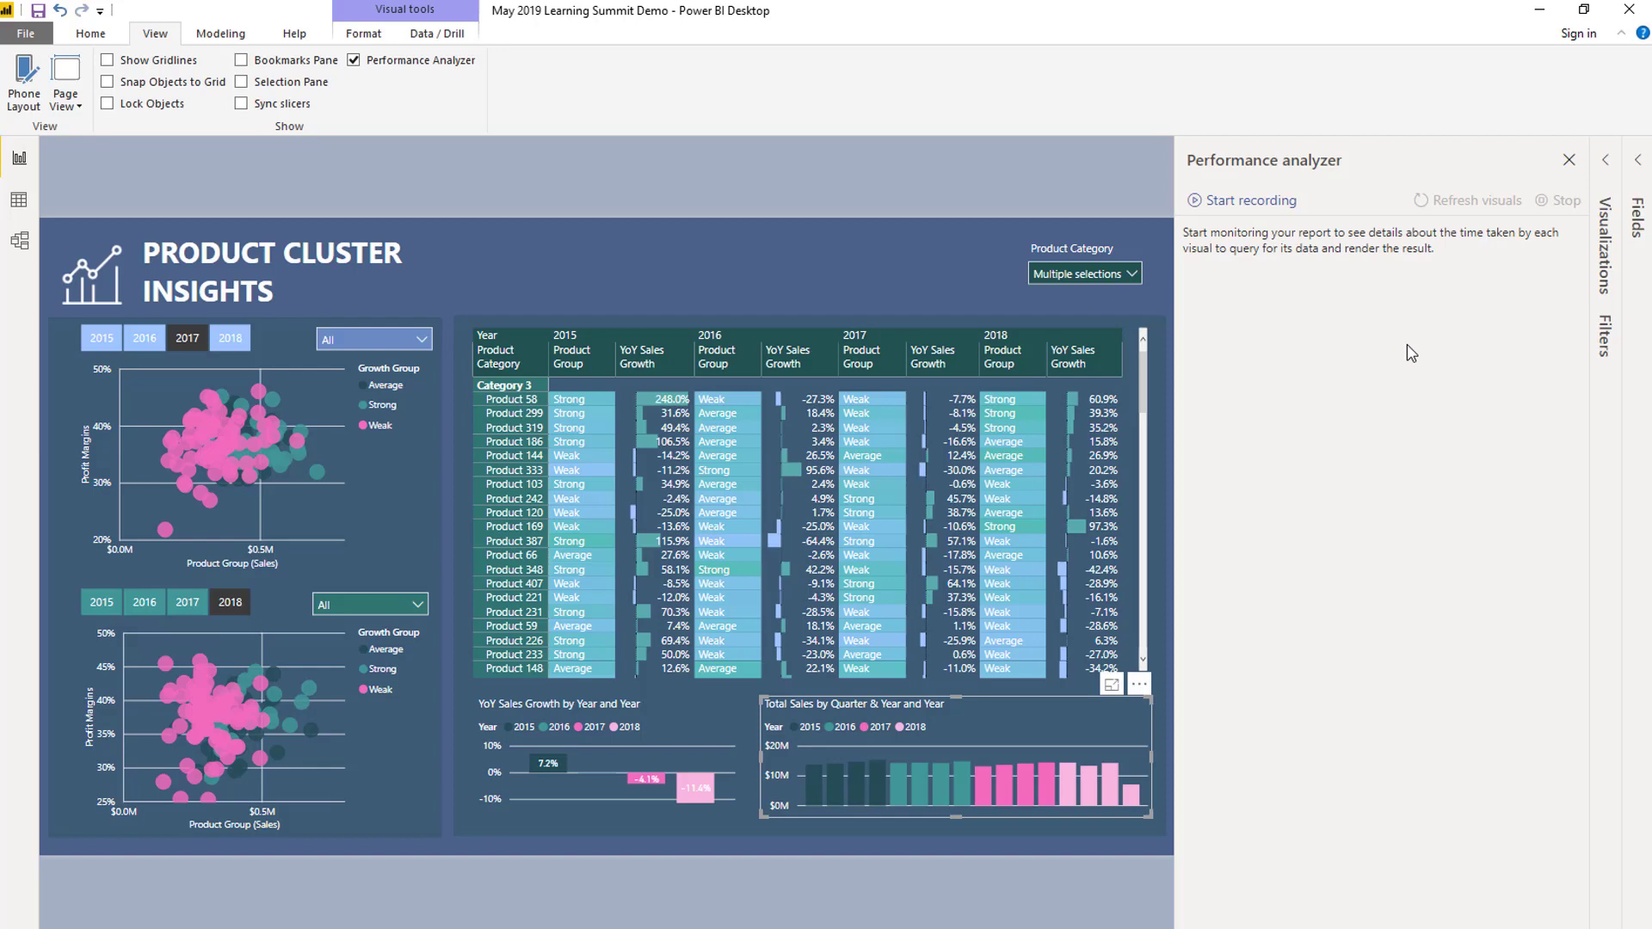
click(712, 265)
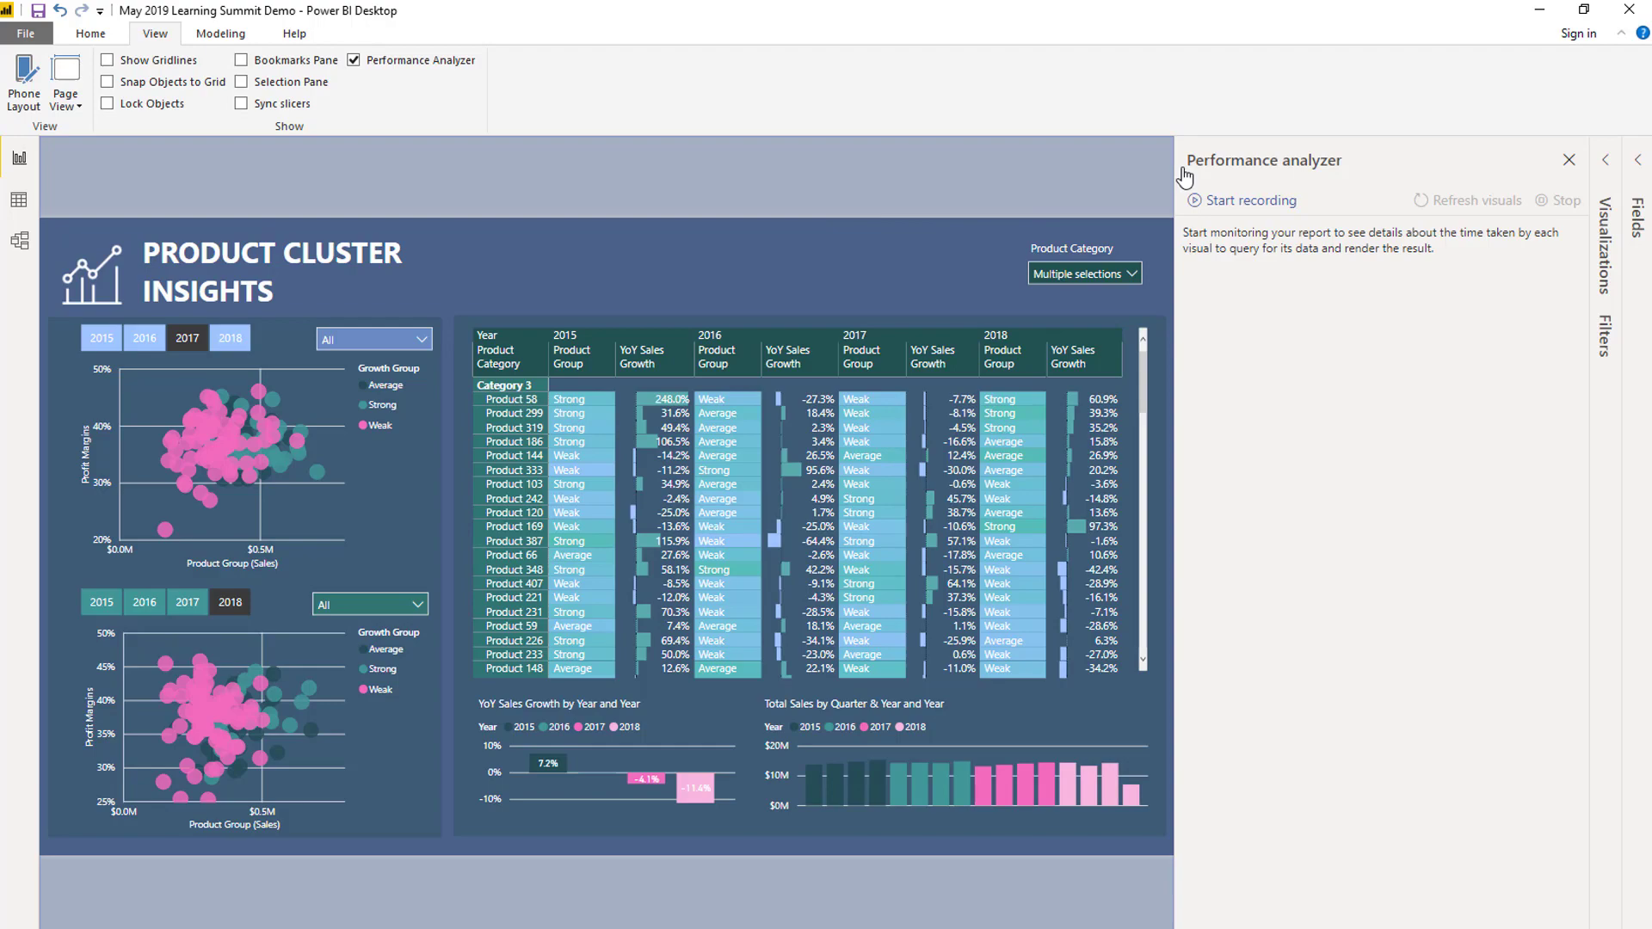
Drag the Performance analyzer pane's left edge rightward to narrow it
drag(1173, 165, 1252, 184)
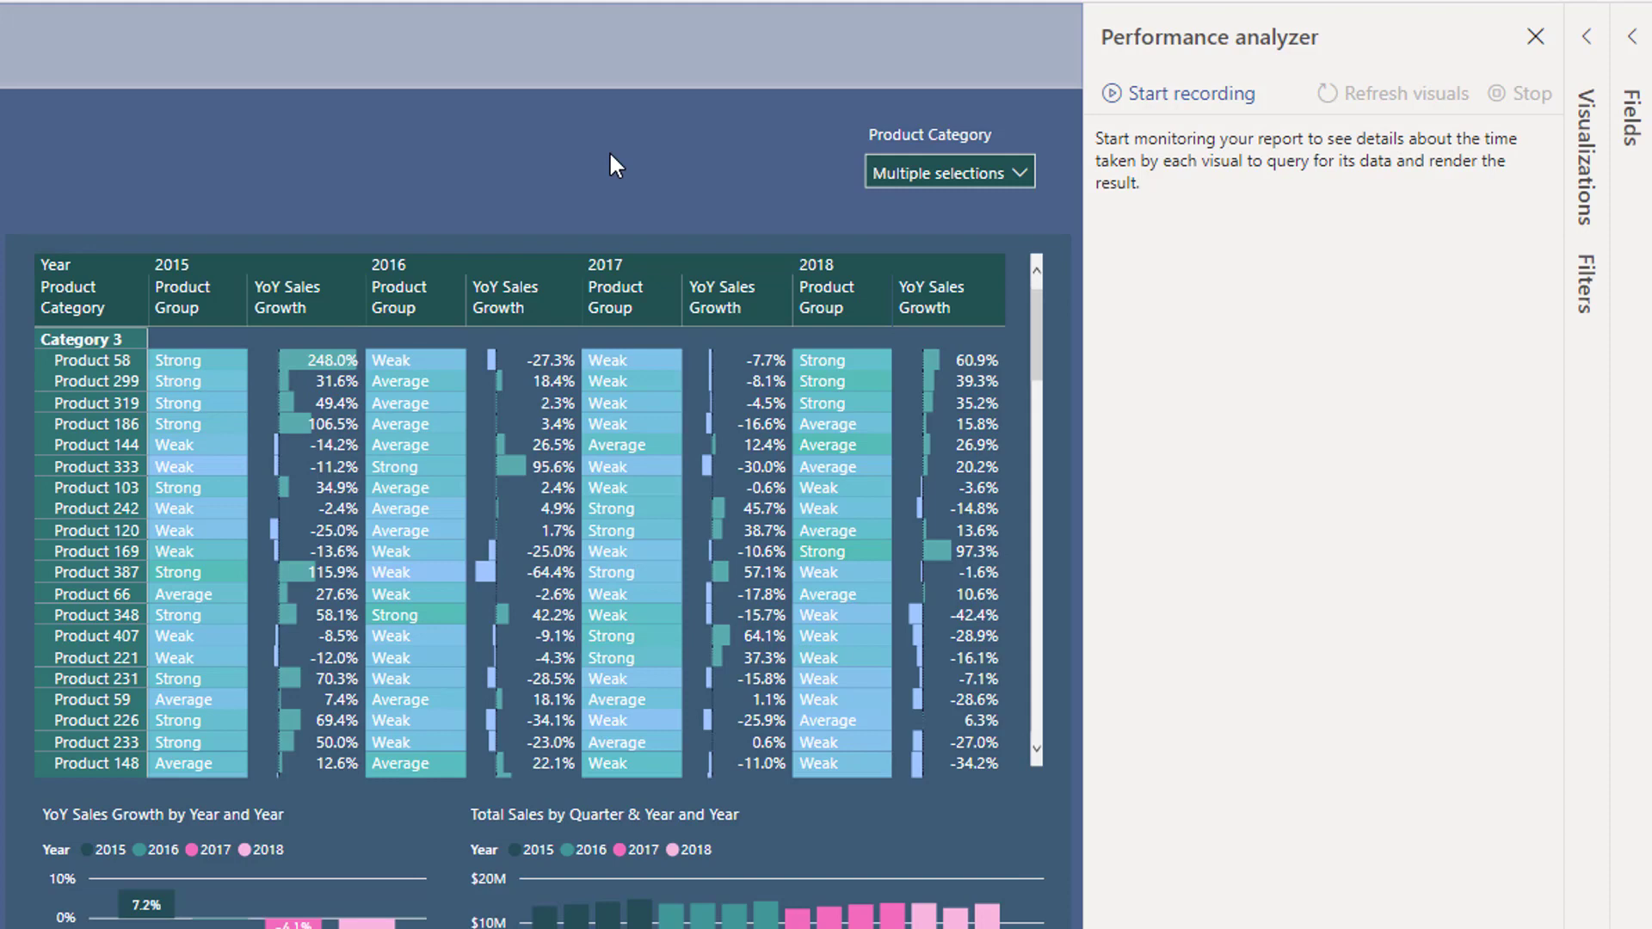
Record visual timings while adding Category 8 to the Product Category slicer, then stop recording
click(1201, 93)
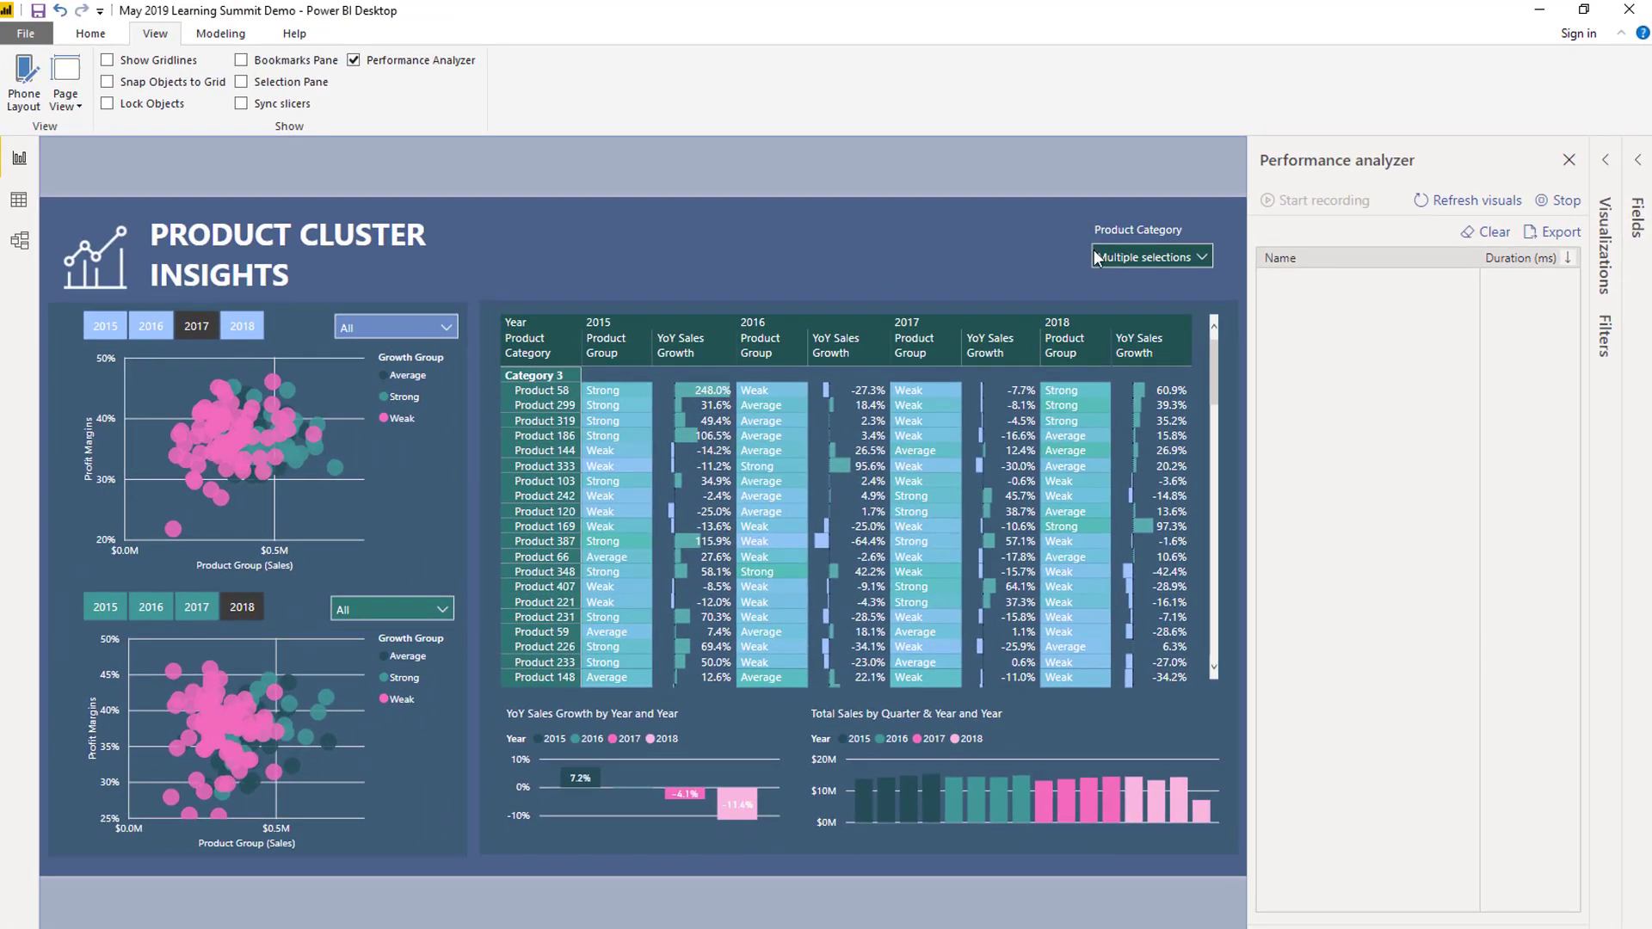
click(1187, 250)
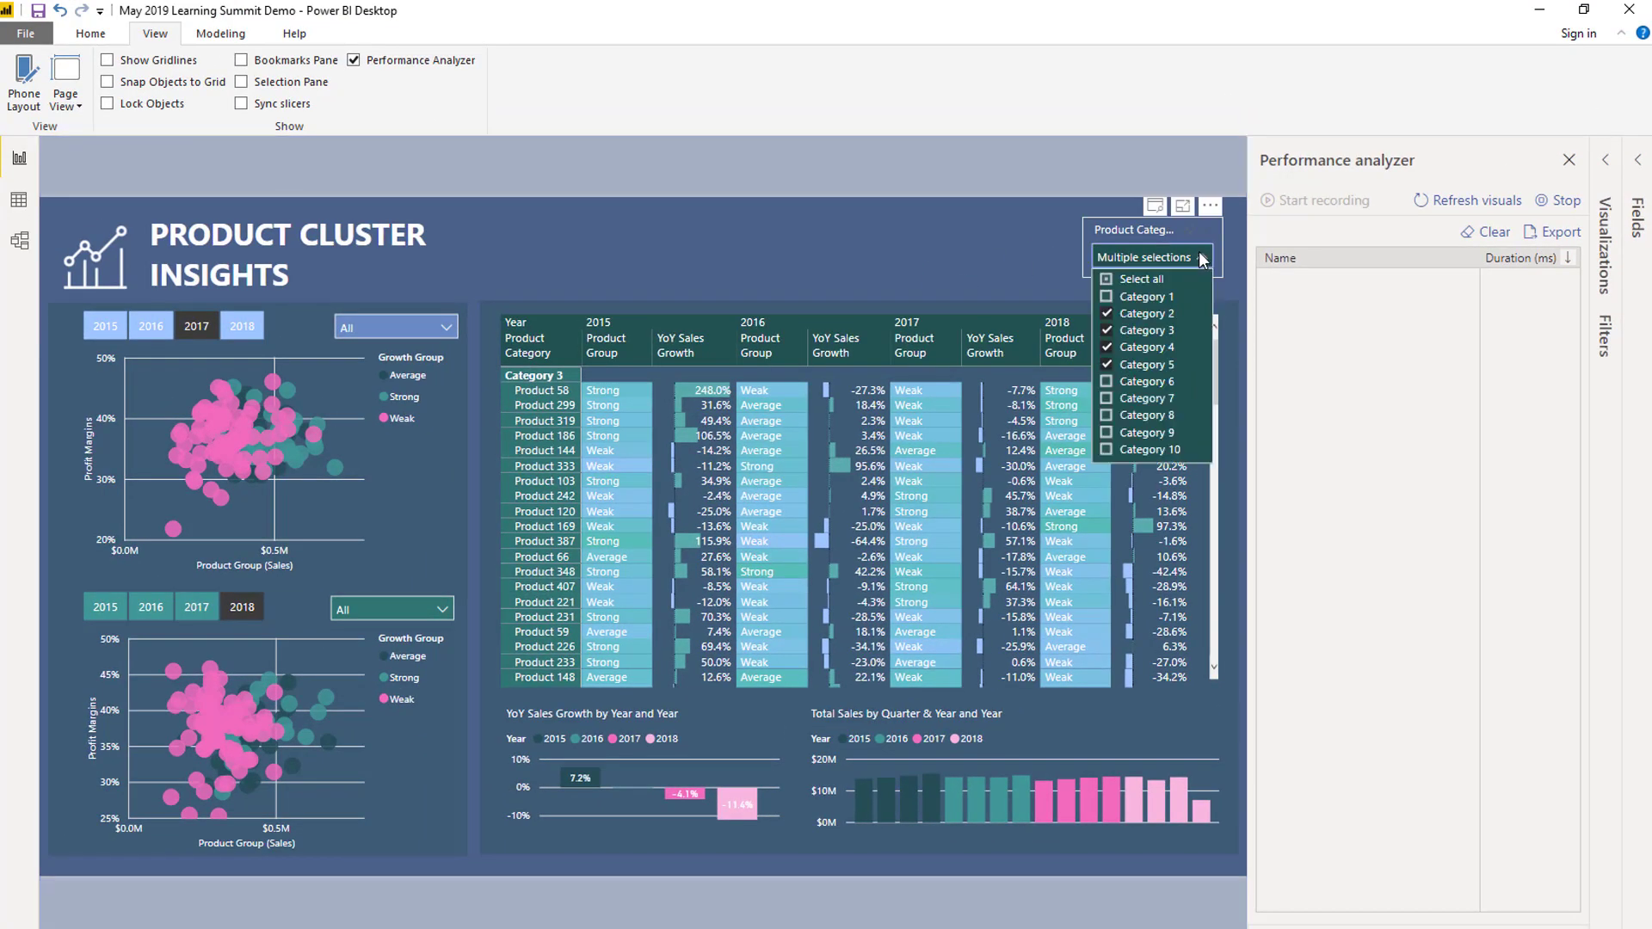
click(1108, 420)
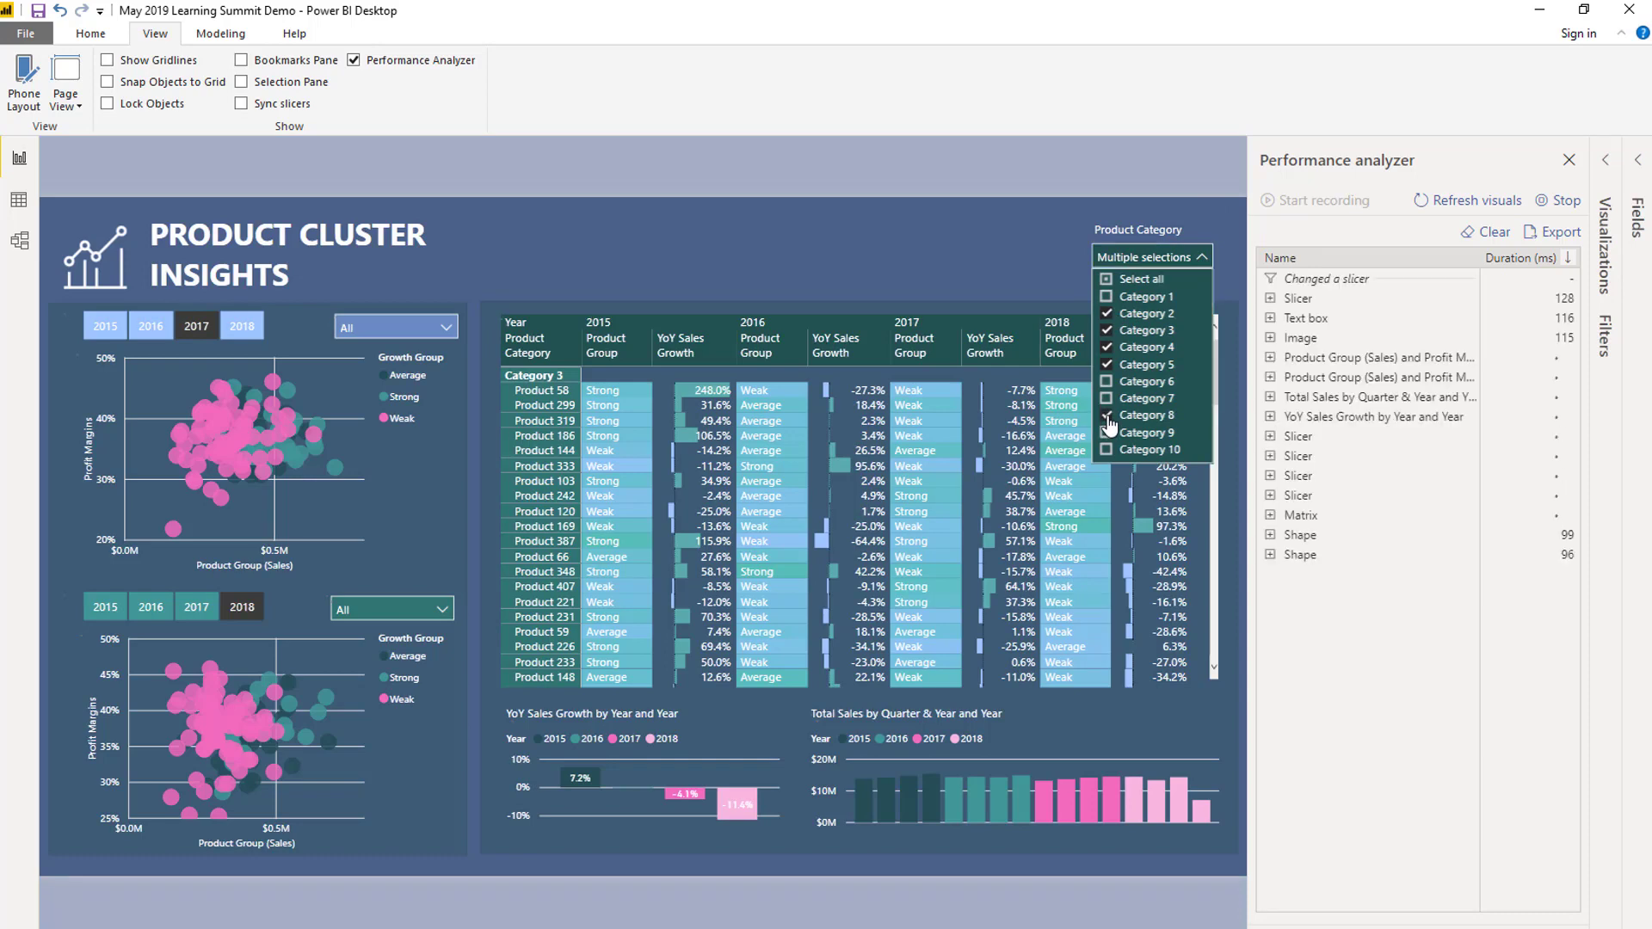
click(1204, 258)
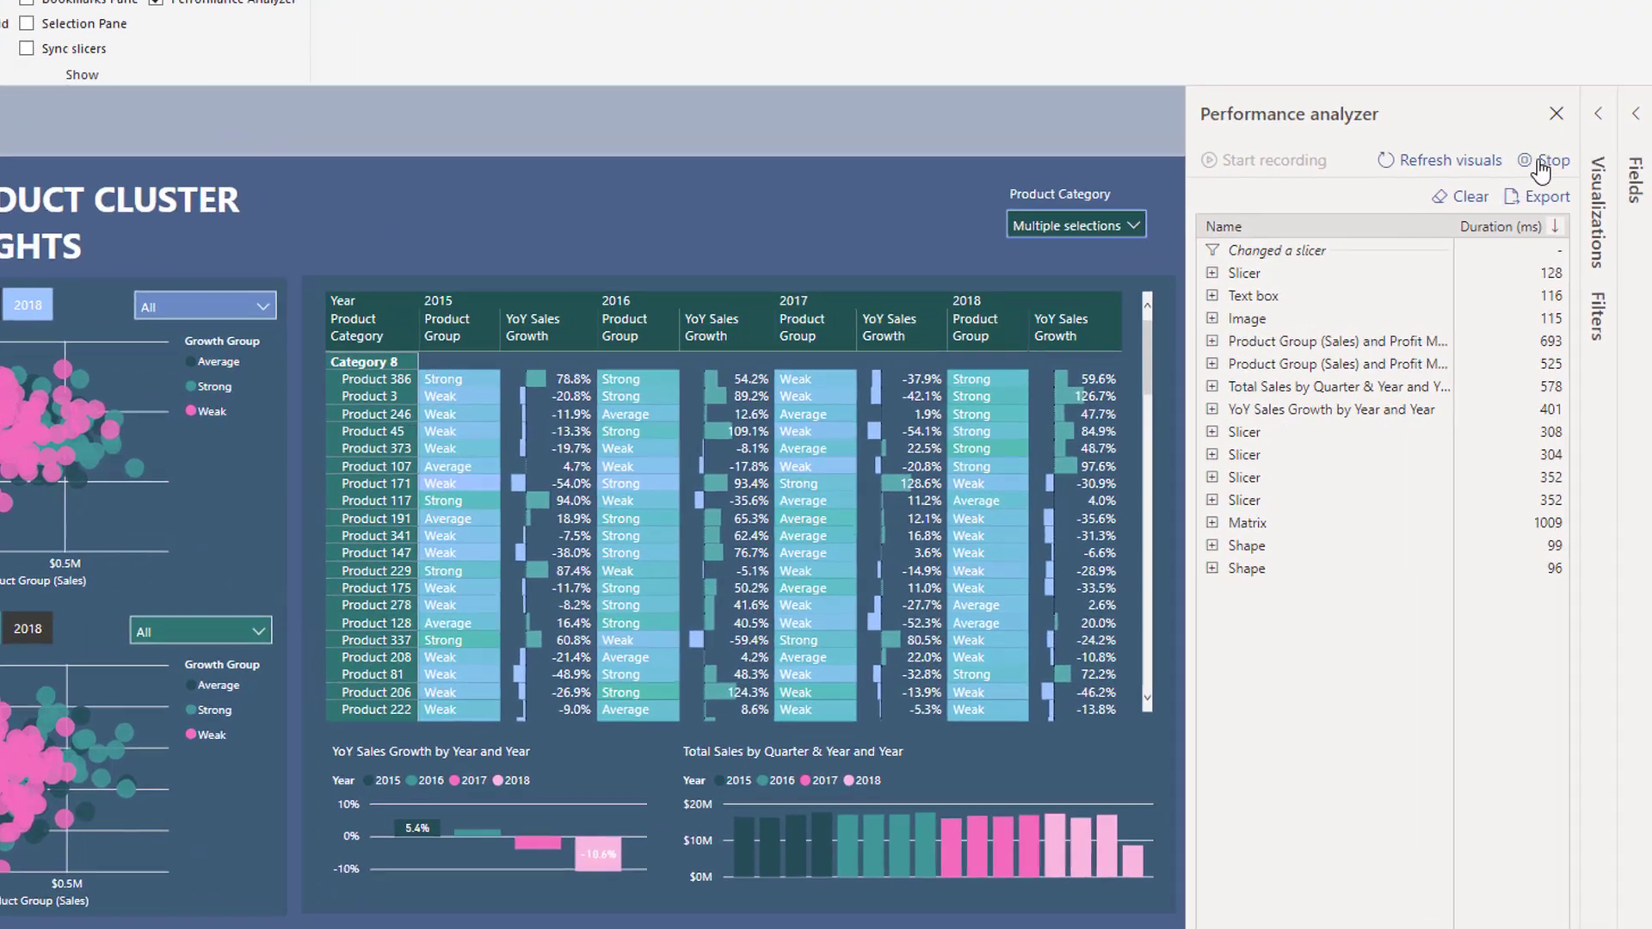
click(1547, 163)
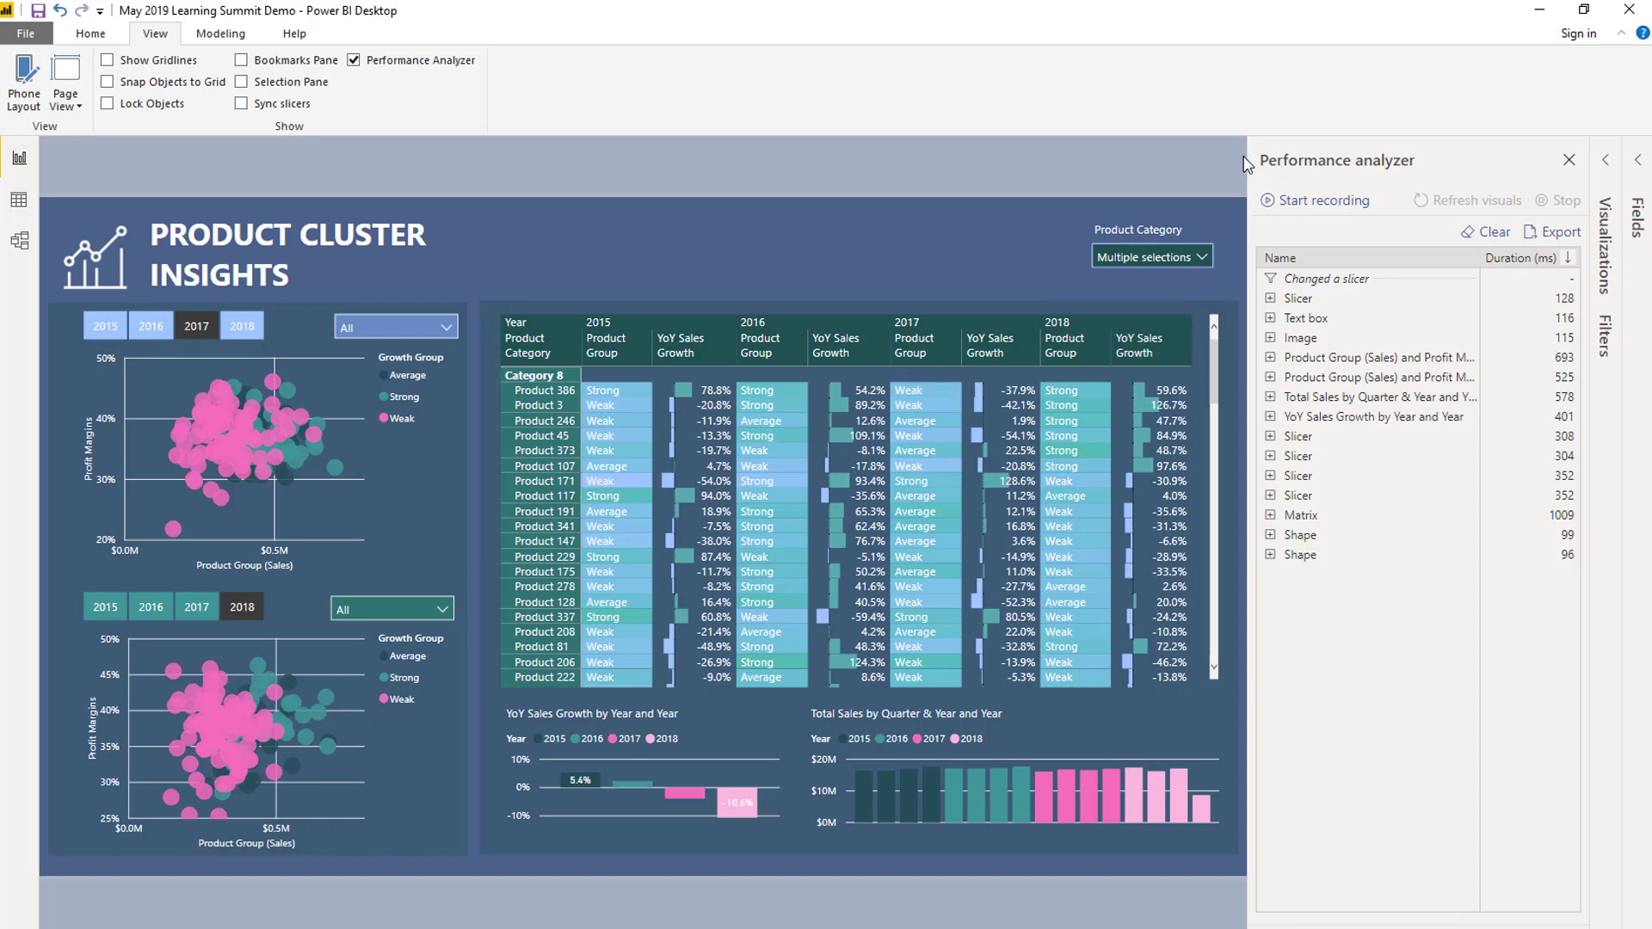
Widen the analyzer pane and expand Matrix into DAX query 128, Visual display 299, Other 582 ms
drag(1245, 163, 1215, 163)
click(1237, 515)
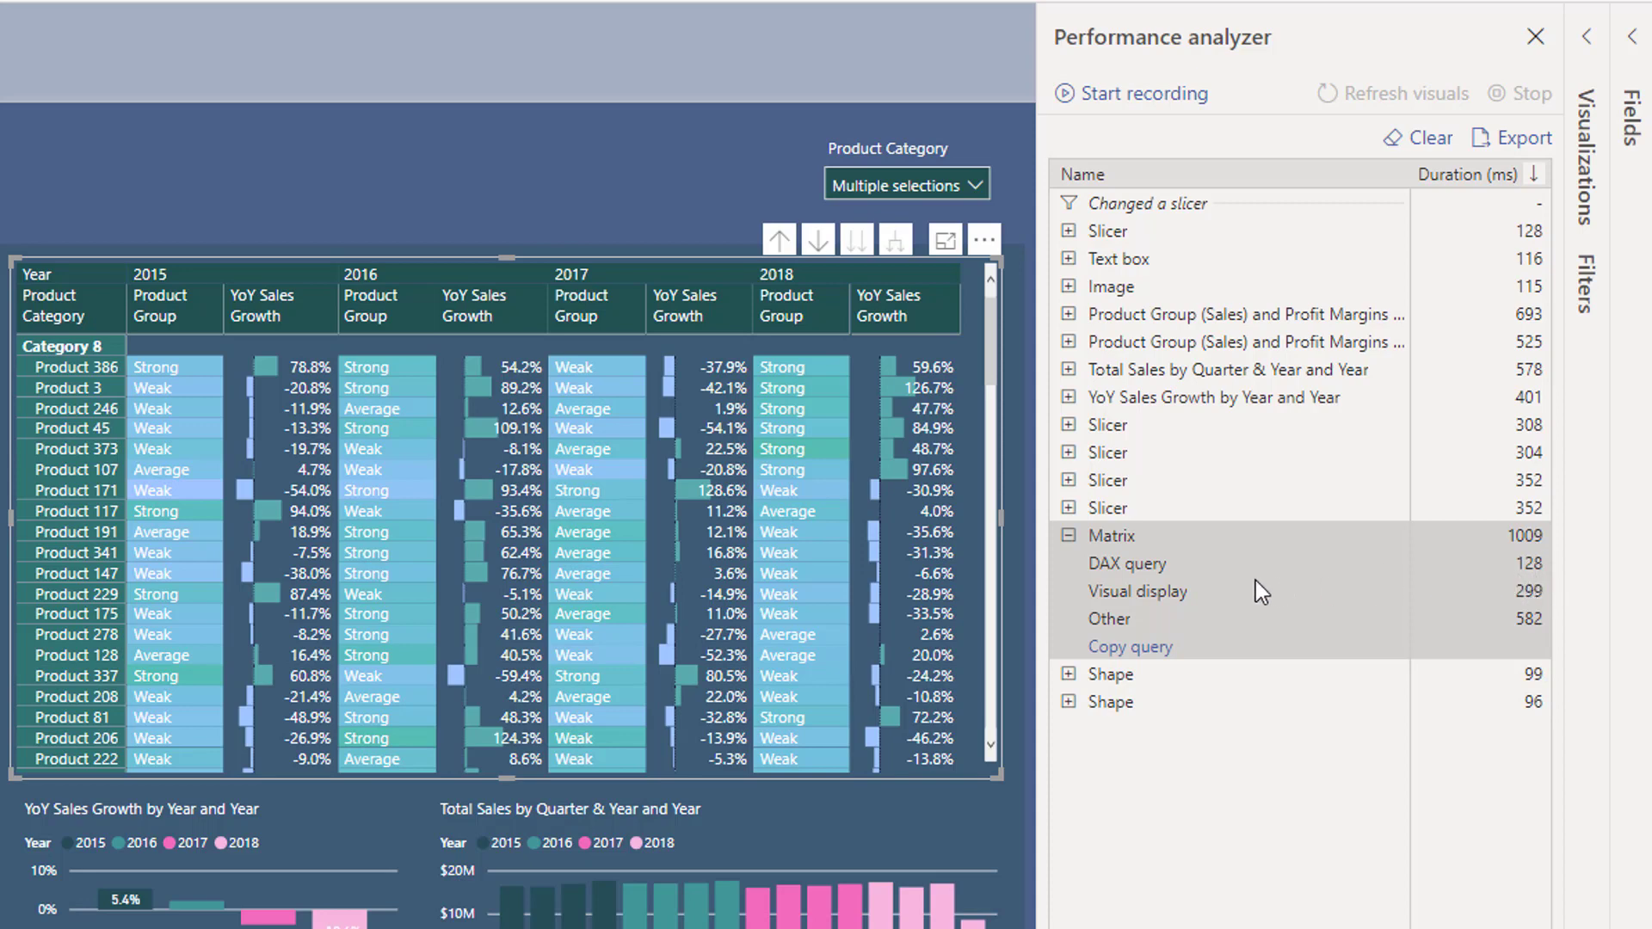
mouse_move(1116, 589)
Collapse the Matrix breakdown, clear the logged timings and start a fresh recording
mouse_move(1122, 628)
click(1069, 537)
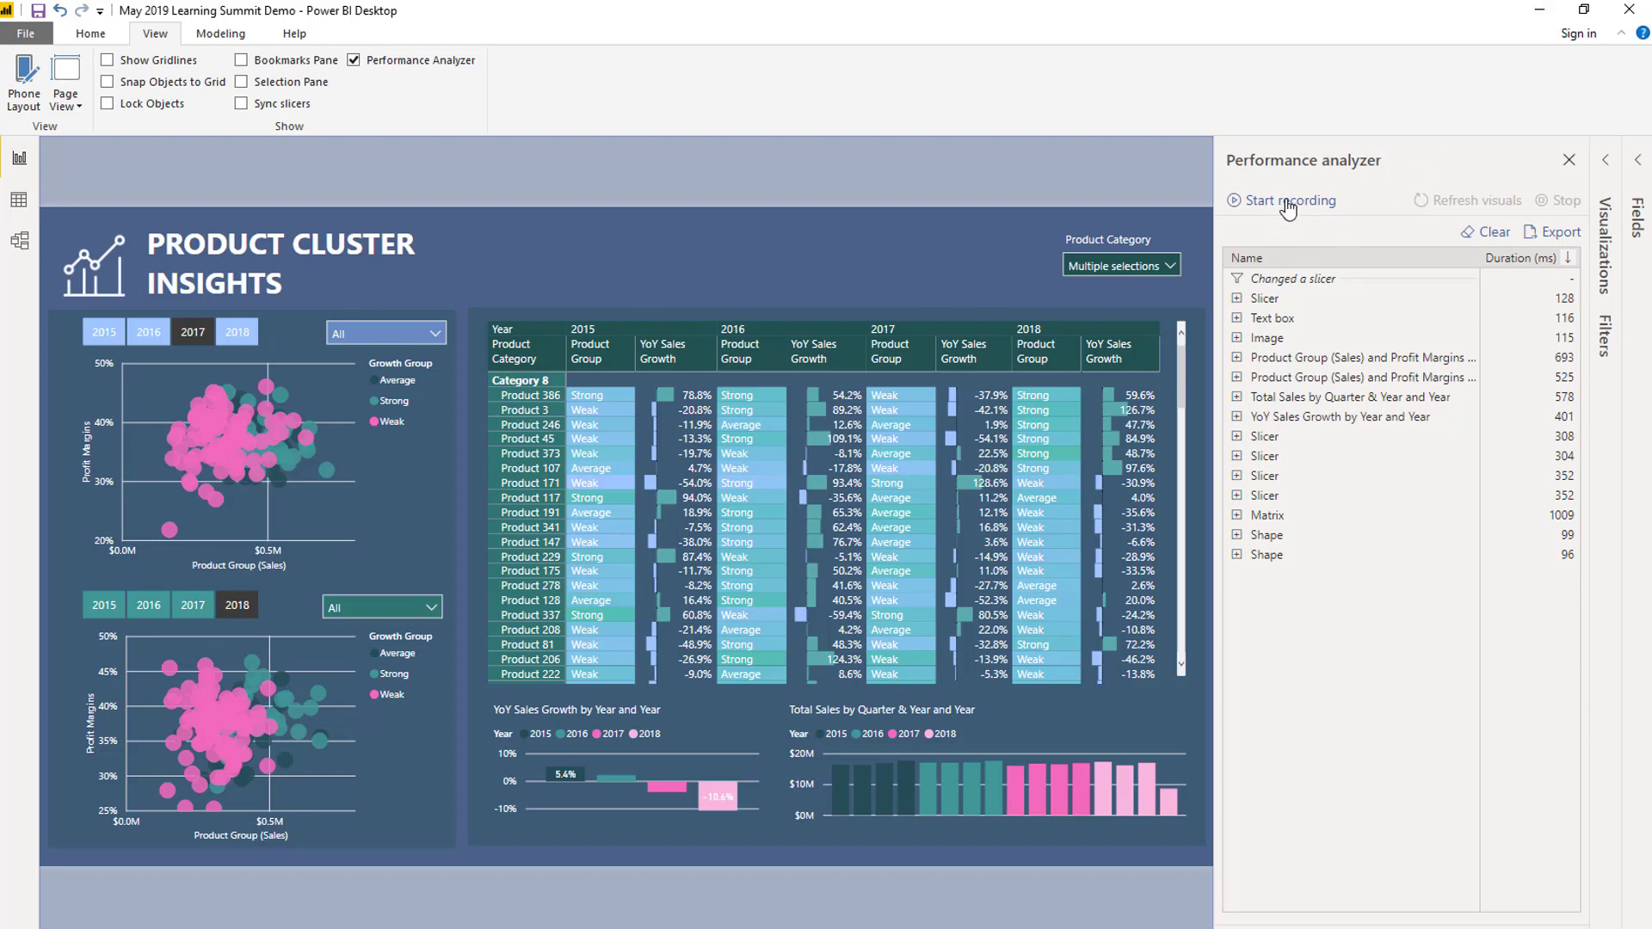
click(1494, 232)
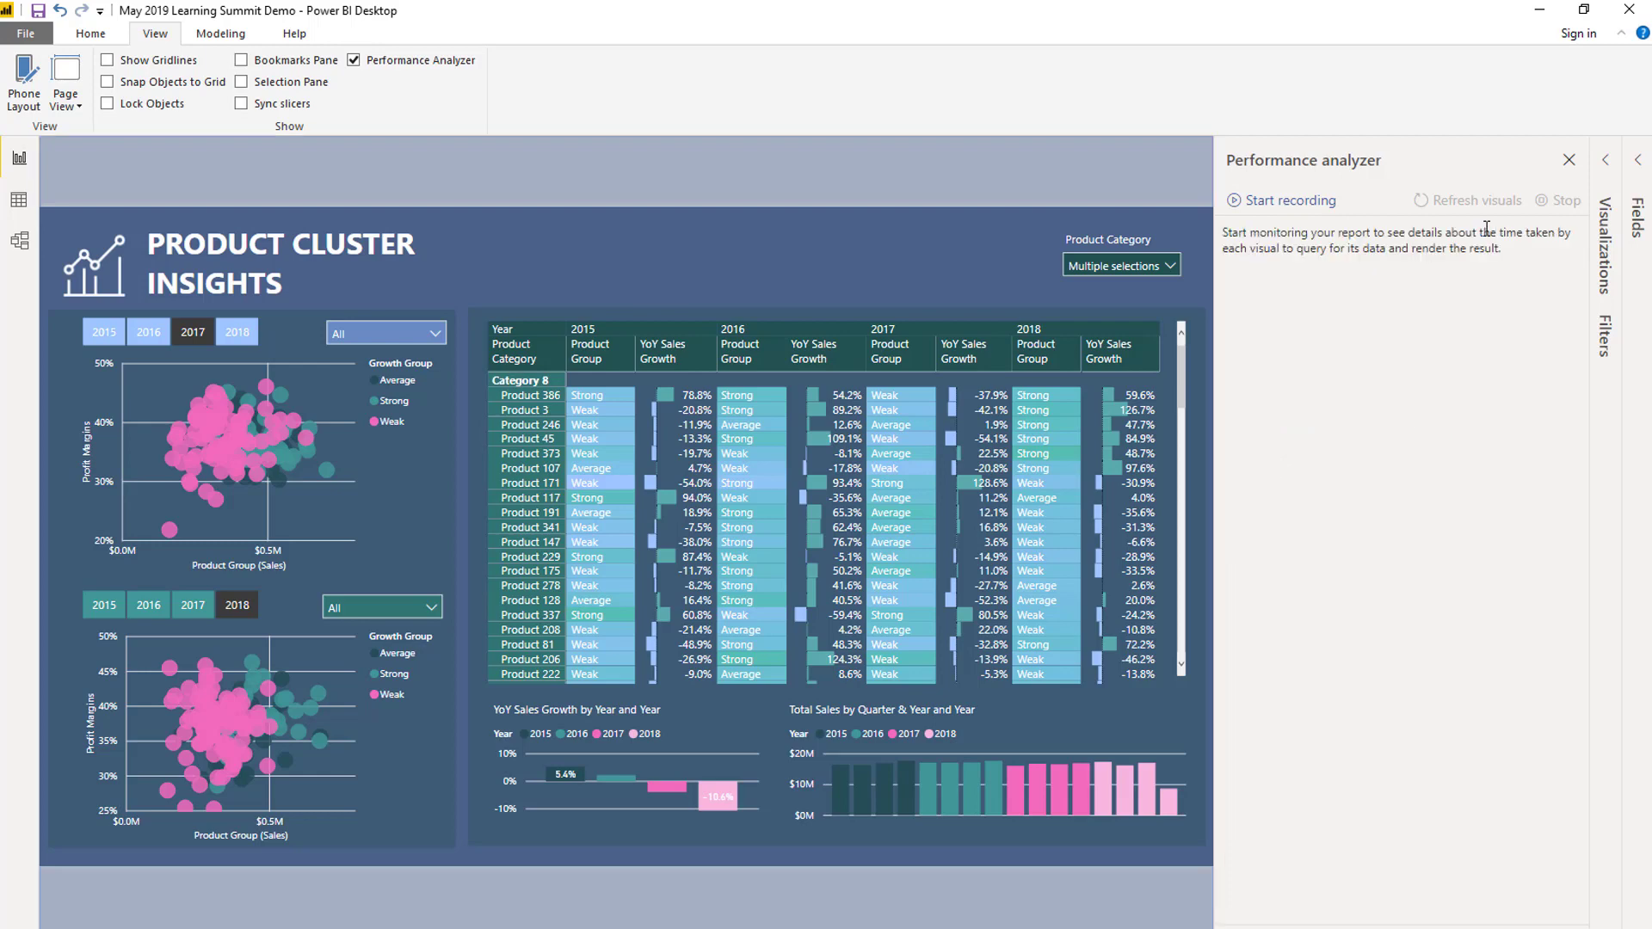
click(1285, 200)
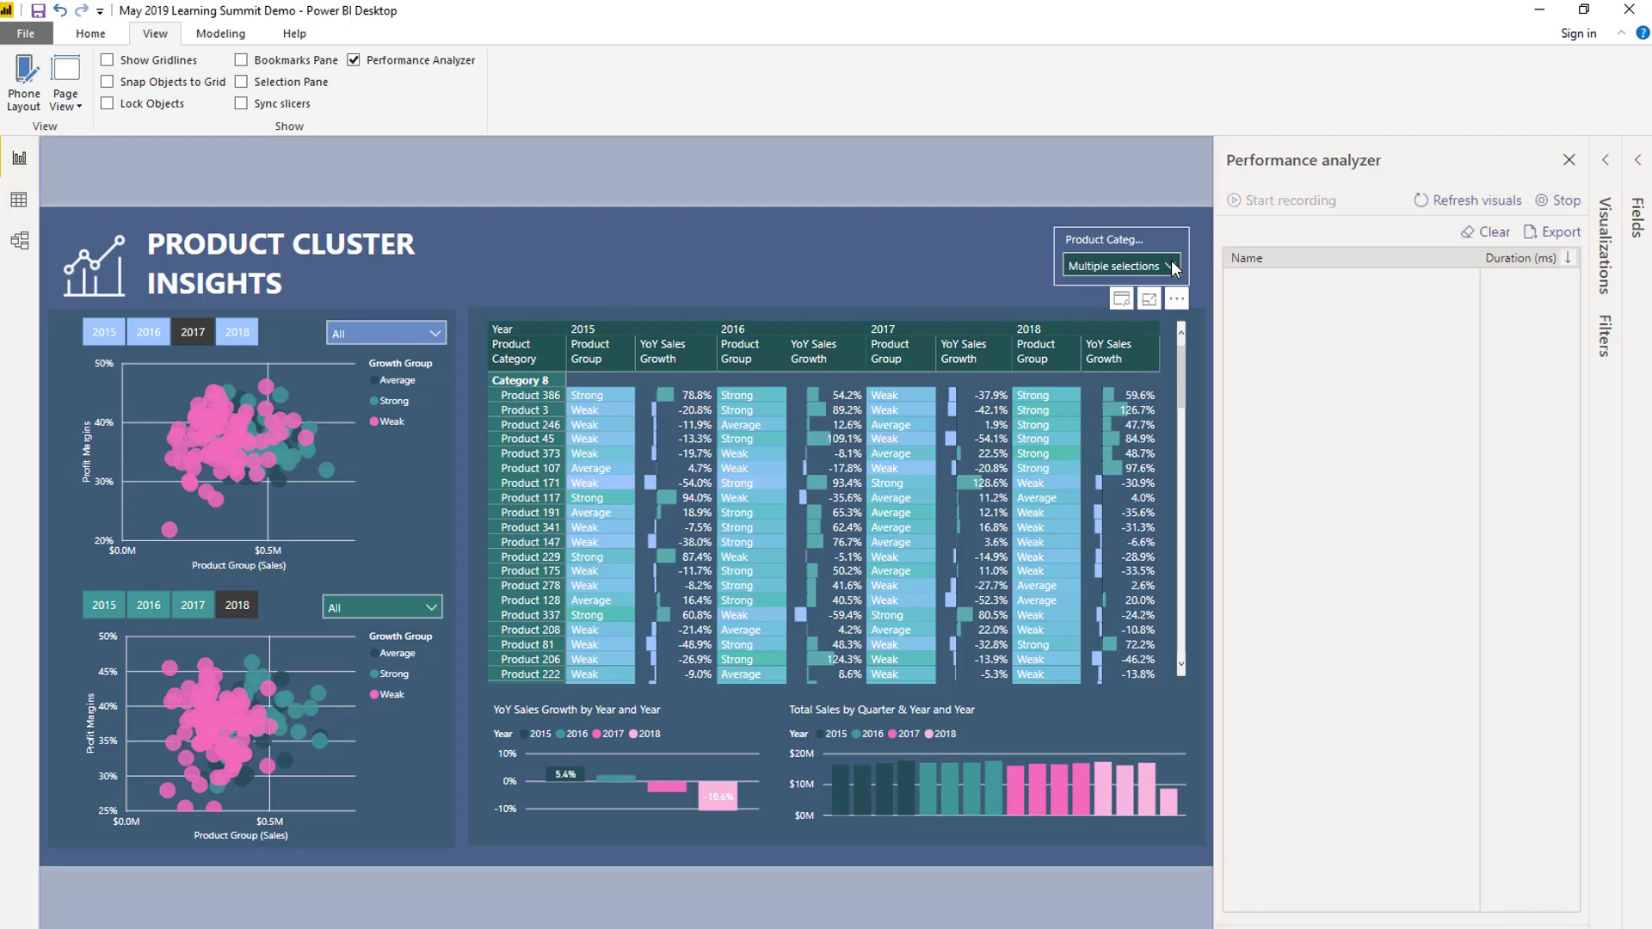
Exclude Category 2 from the Product Category slicer and set the upper Year slicer to 2016
click(1118, 266)
click(1081, 322)
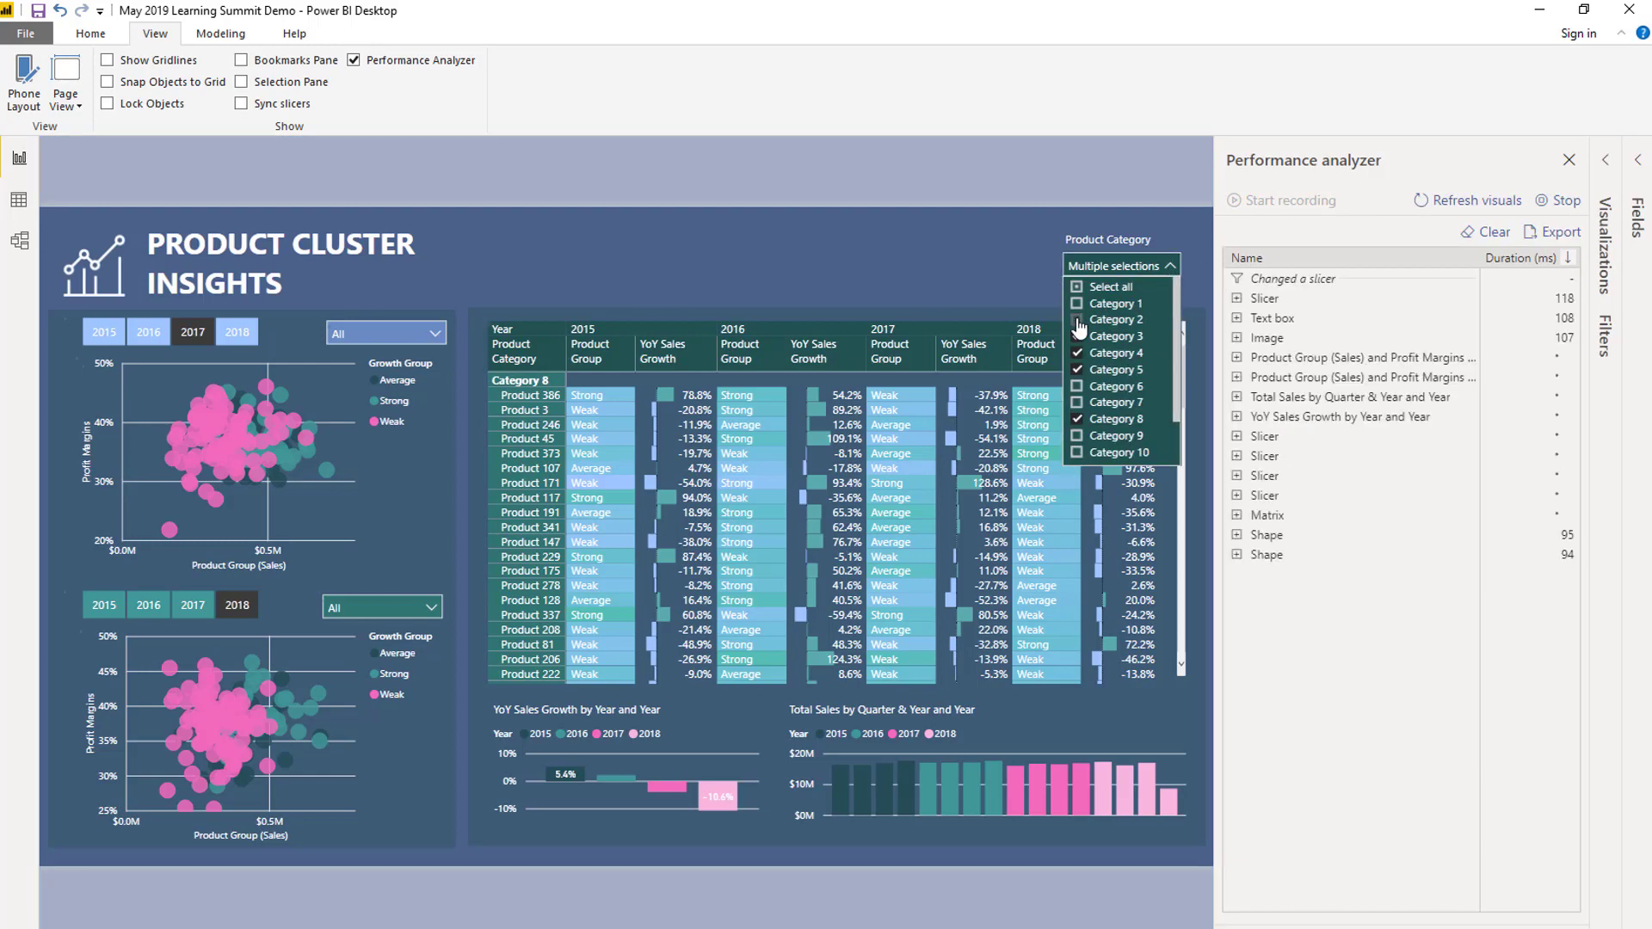
click(1170, 268)
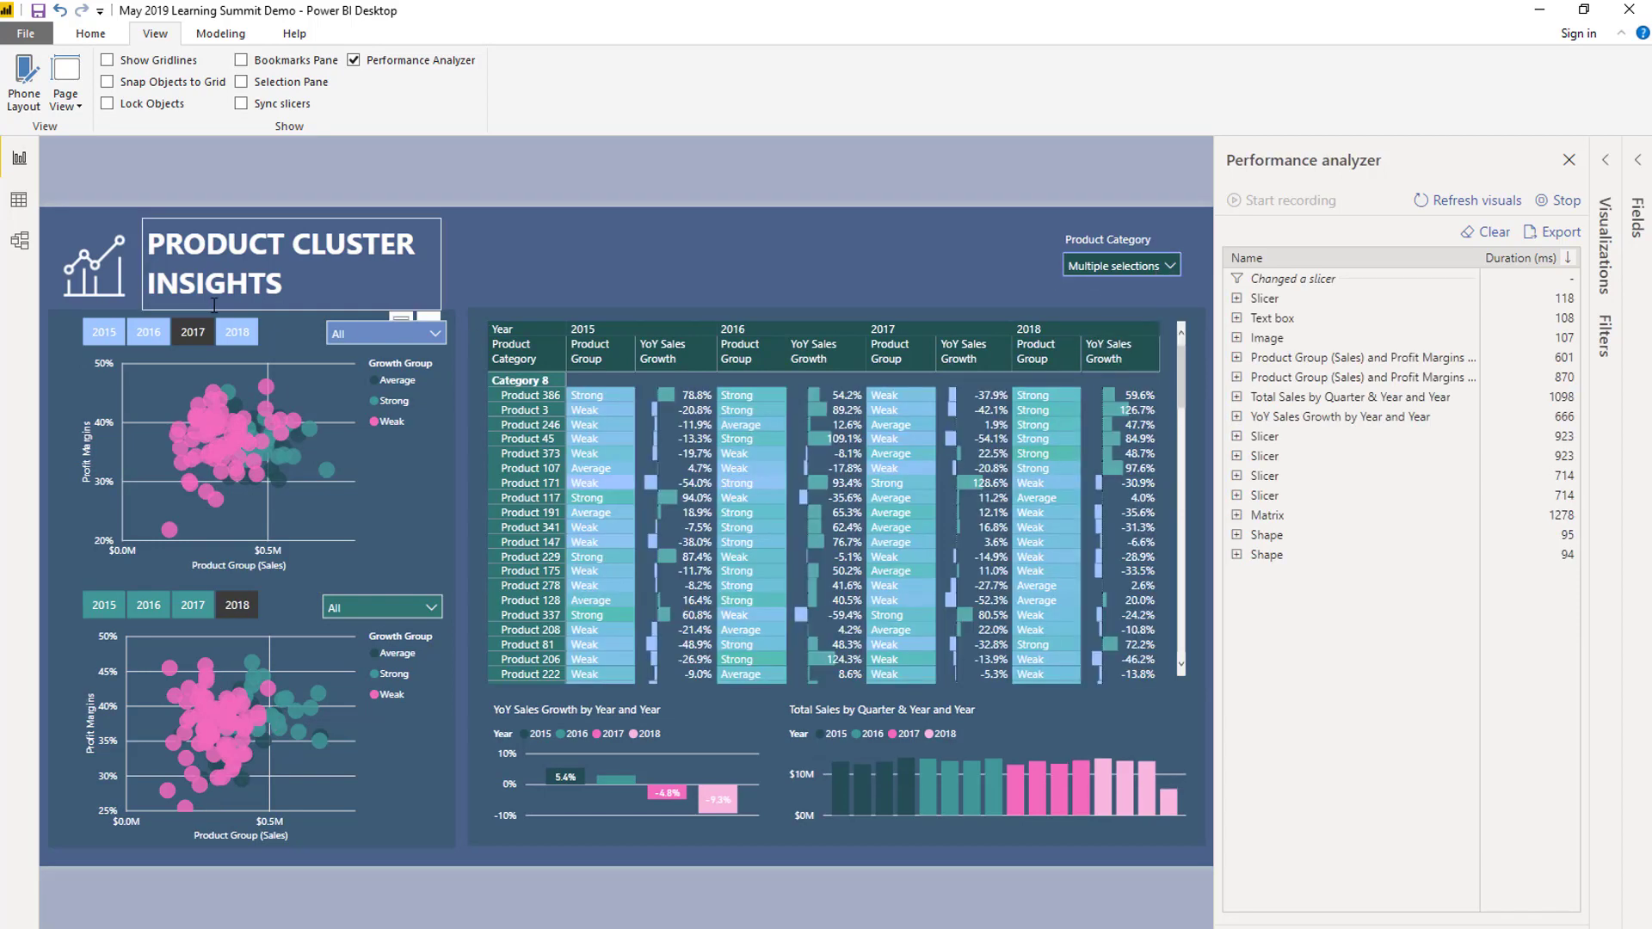
click(147, 333)
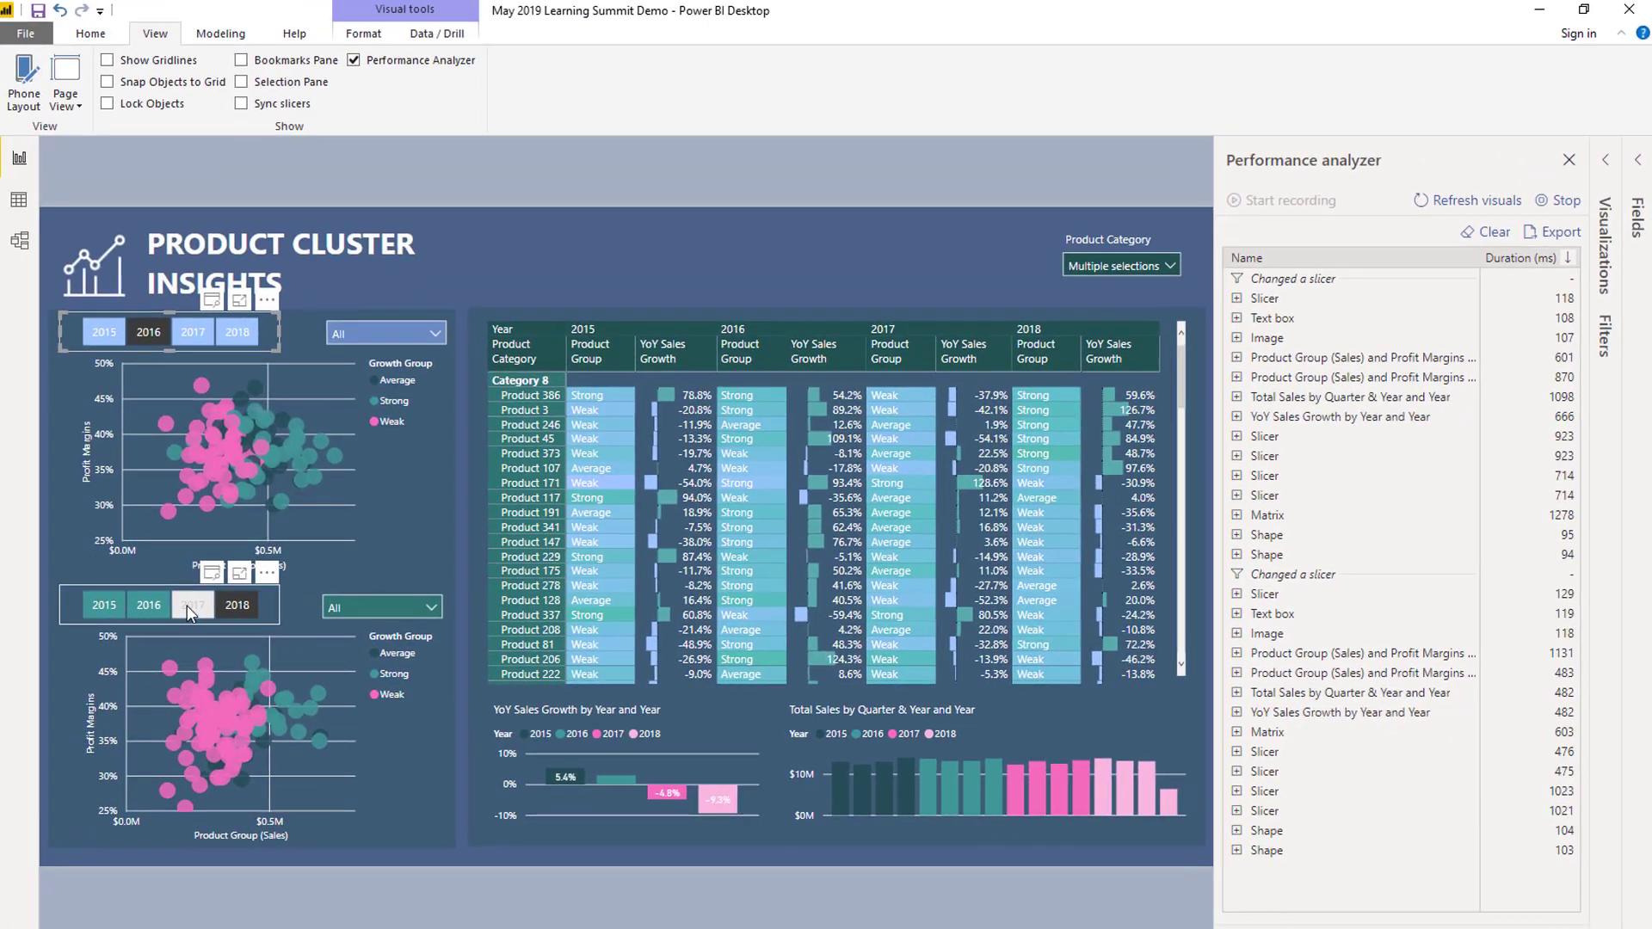
Set the lower Year slicer to 2017 and review the new analyzer entries, Matrix at 753 ms
click(187, 606)
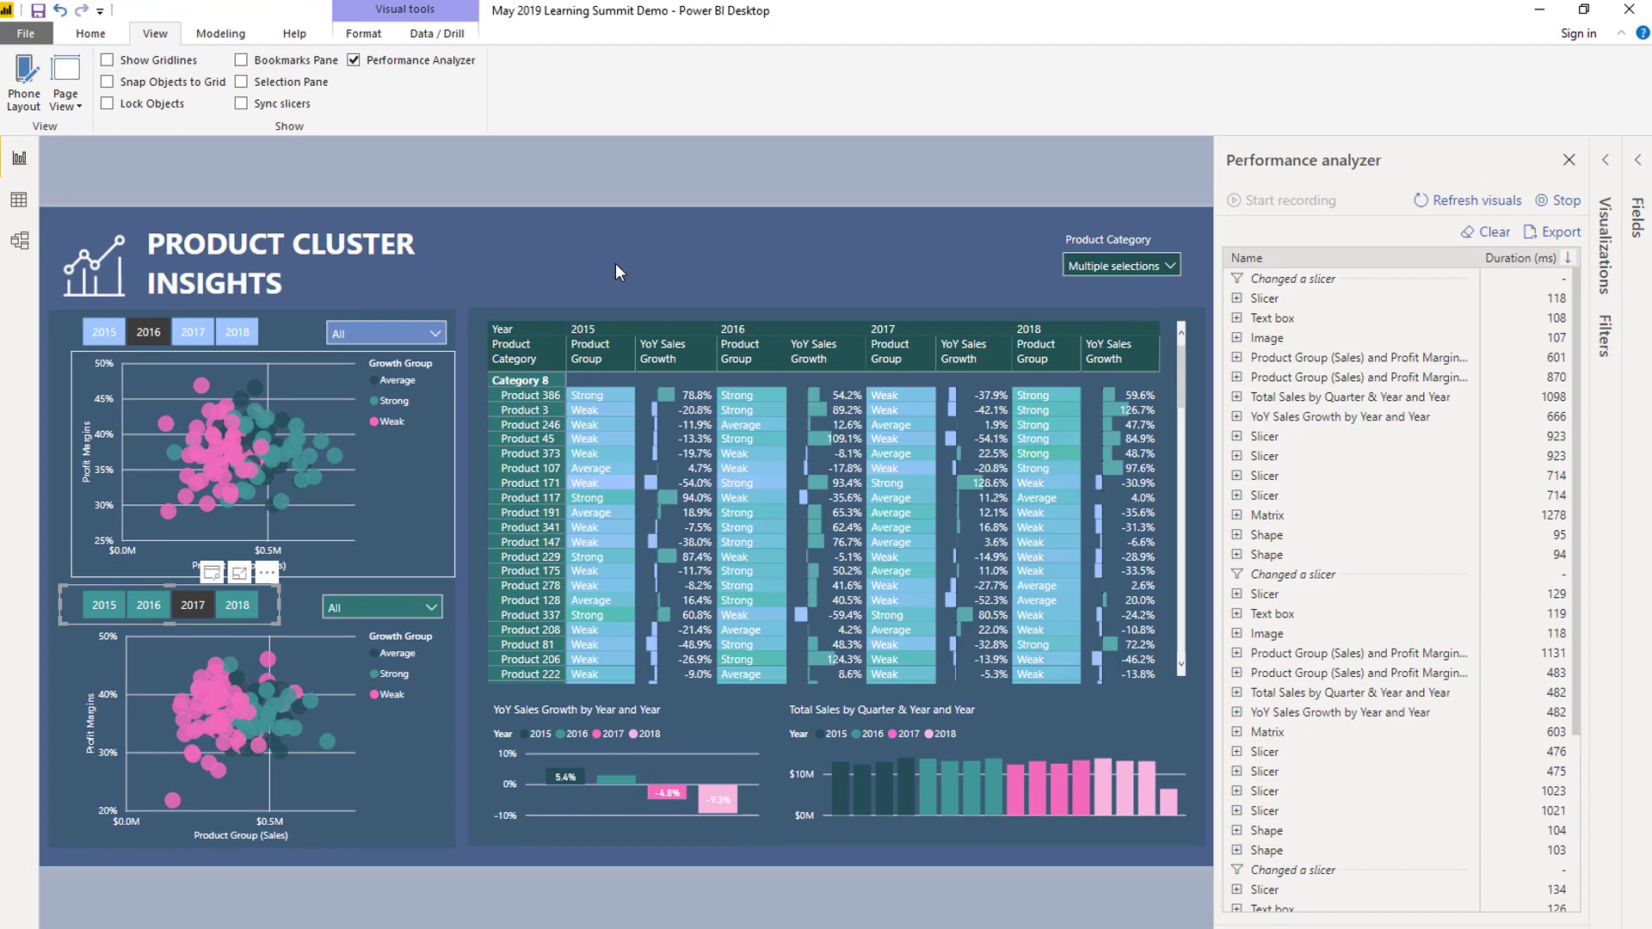
scroll(1349, 689, down, 4)
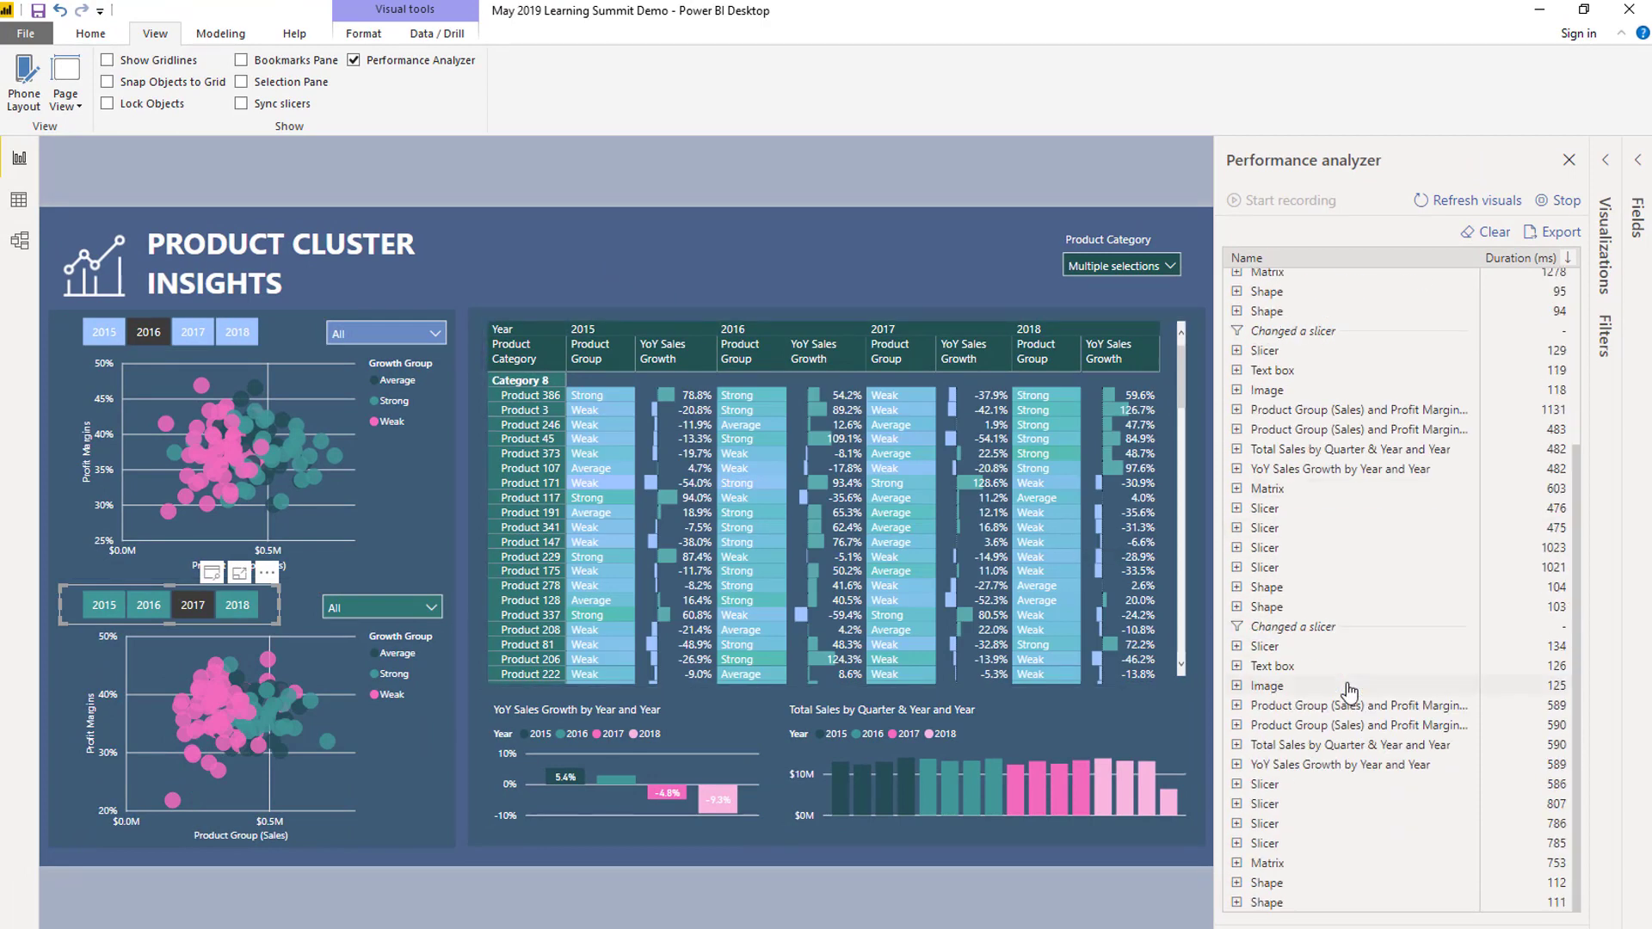
scroll(1348, 692, up, 2)
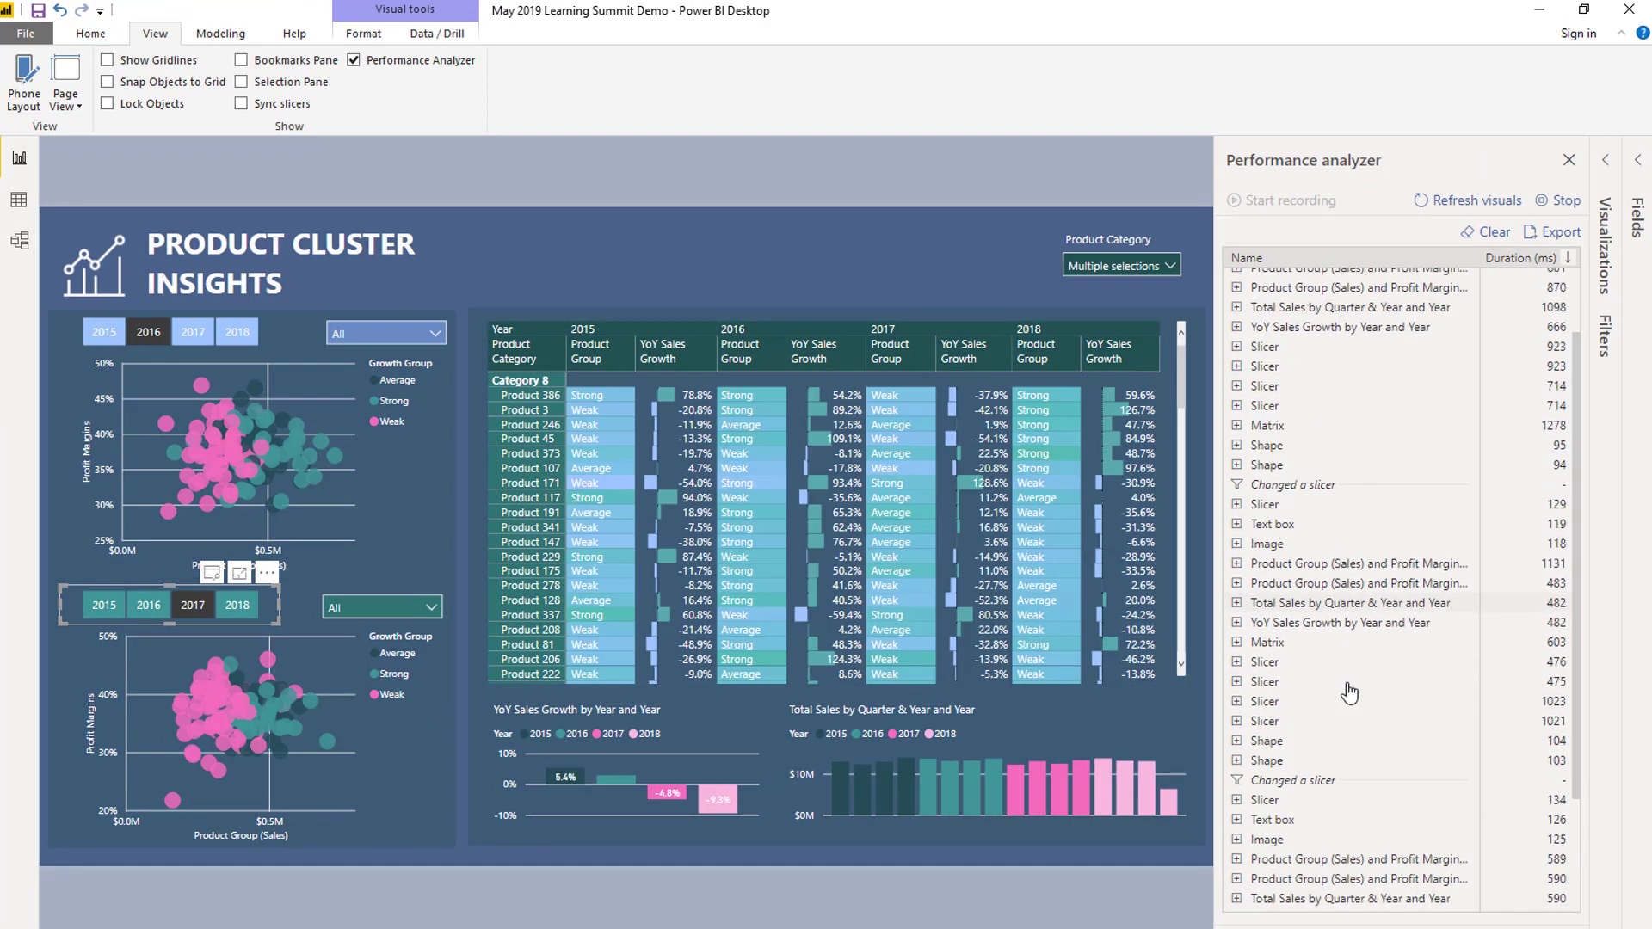
scroll(1348, 692, down, 2)
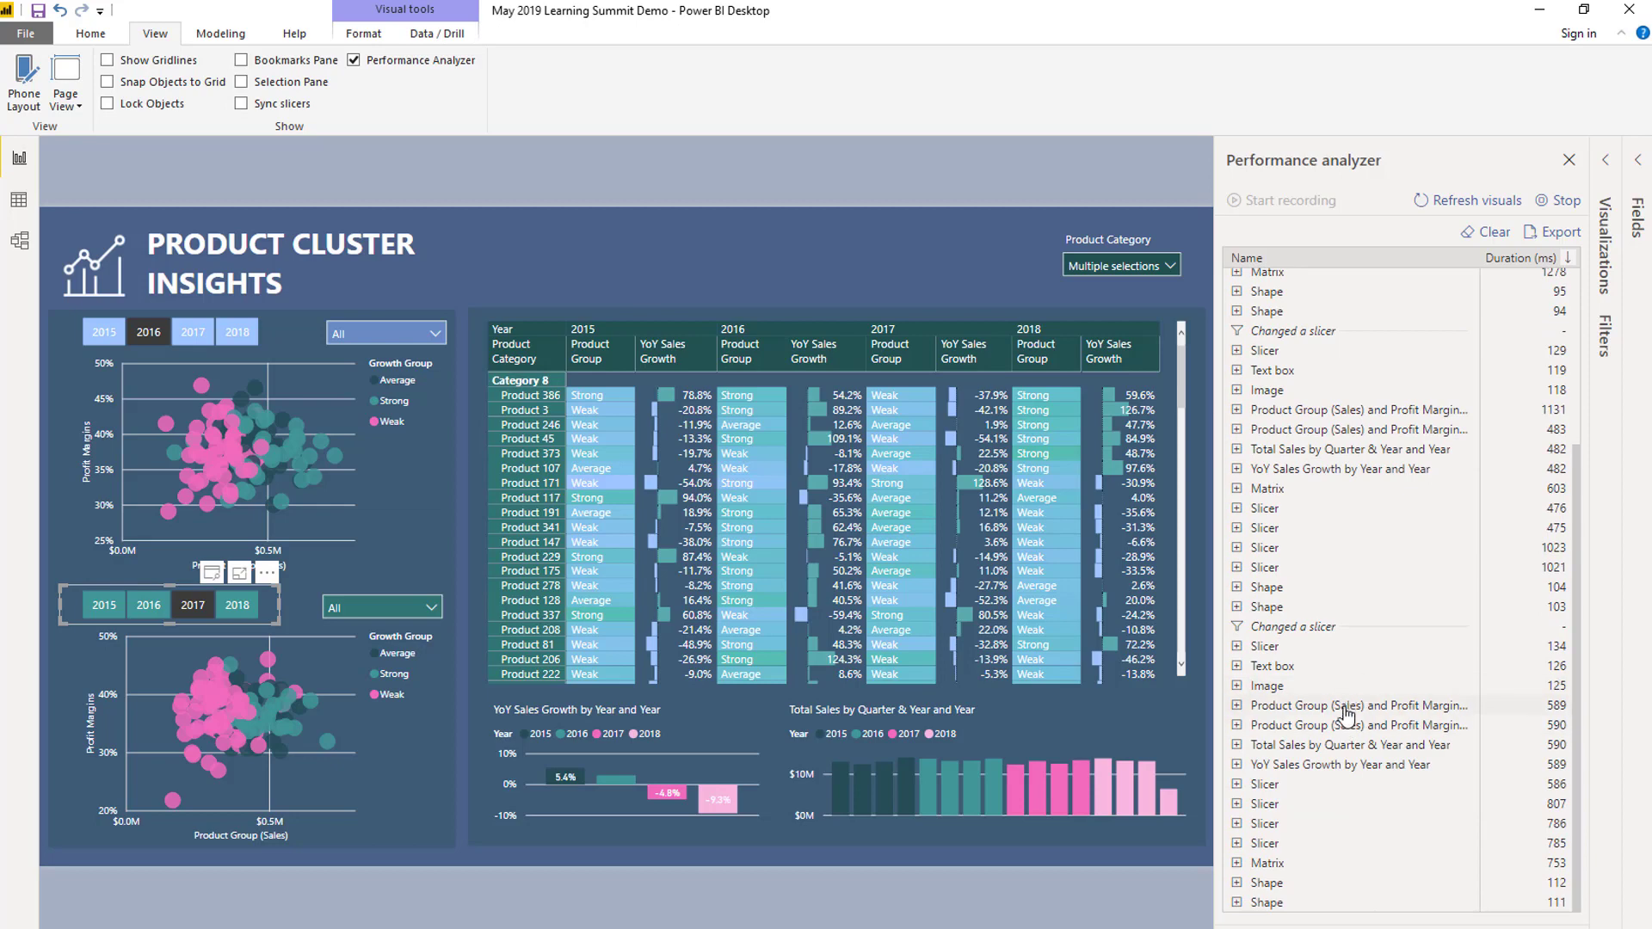
scroll(1348, 716, up, 4)
scroll(1348, 716, down, 4)
scroll(1348, 716, up, 4)
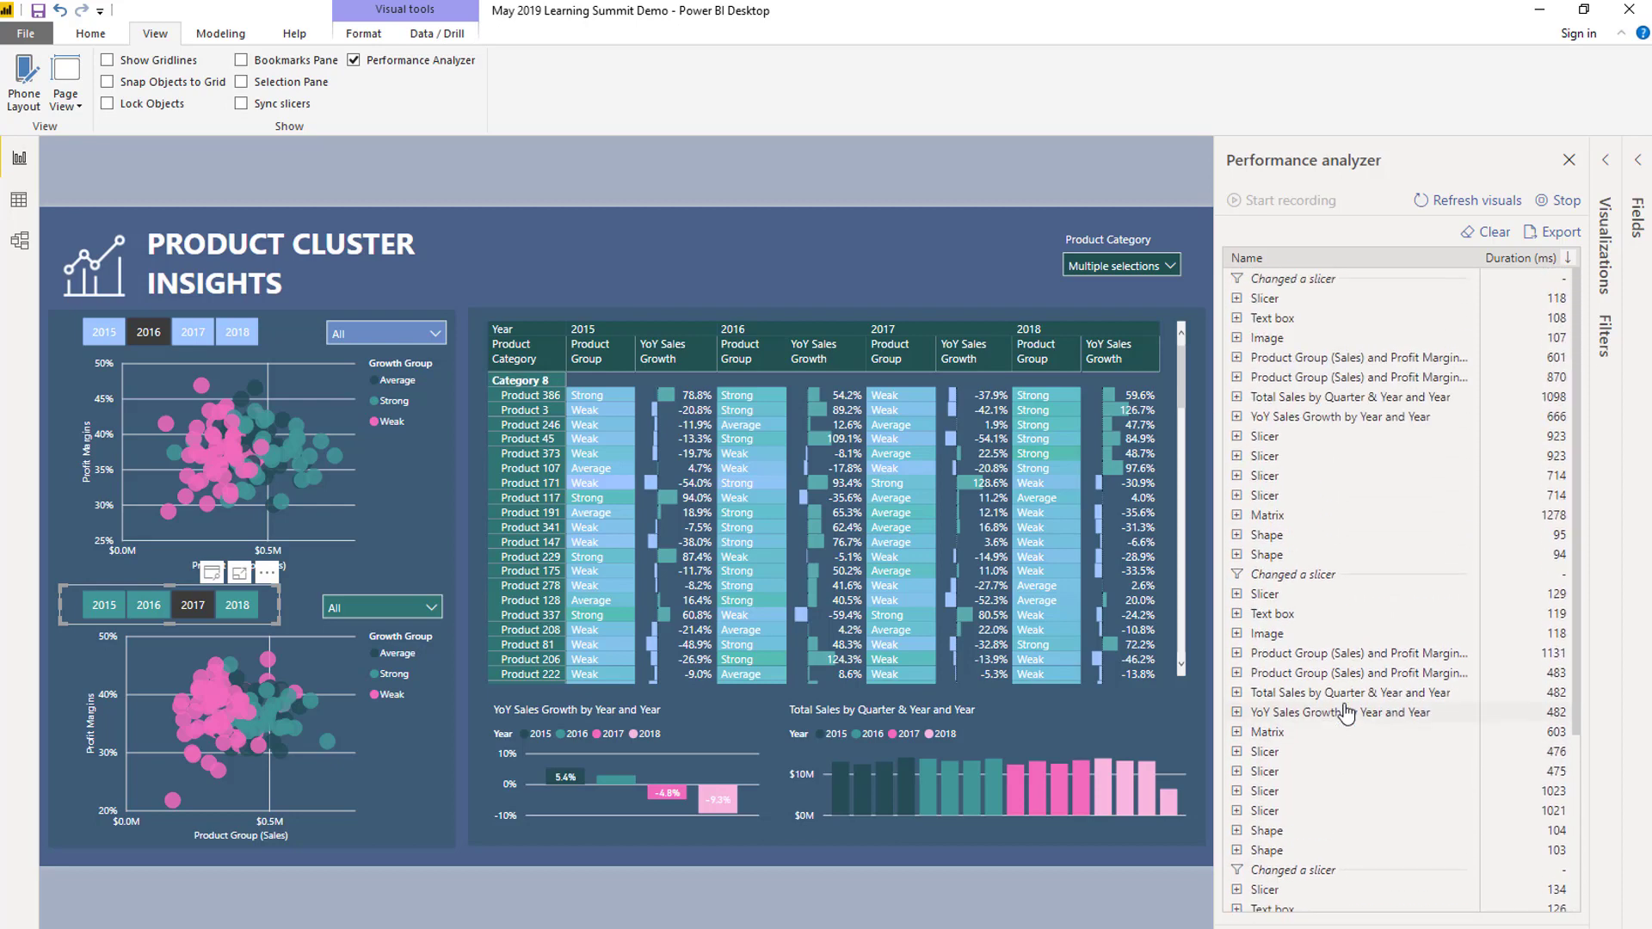
Stop the Performance Analyzer recording, keeping the three slicer-change batches
click(1575, 204)
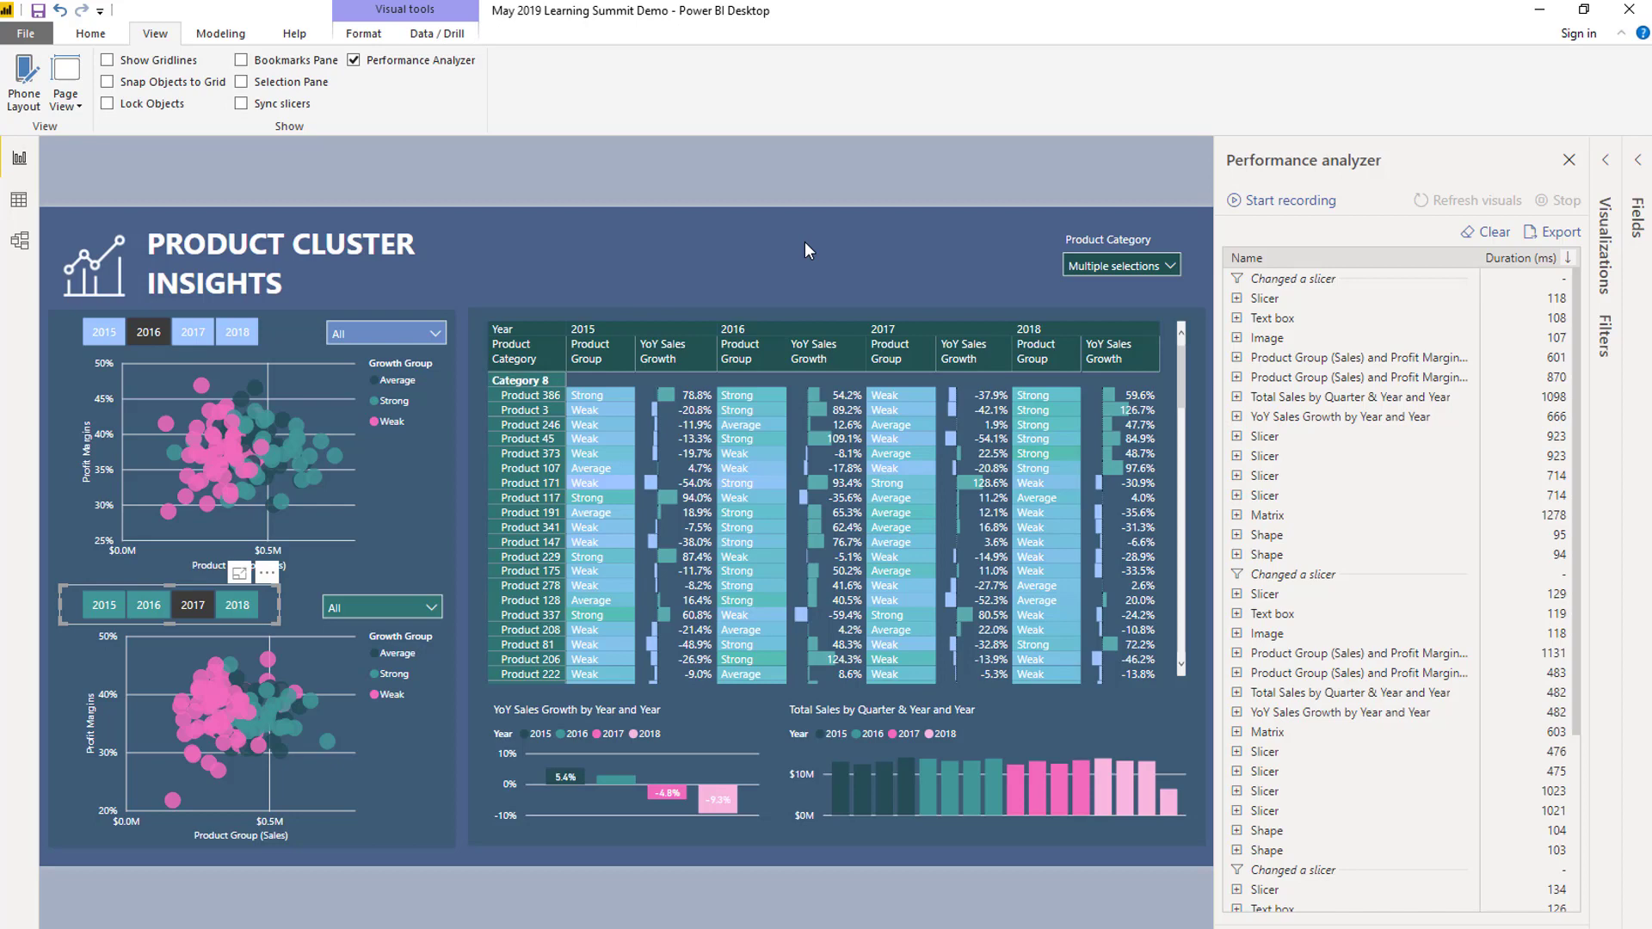
click(1237, 358)
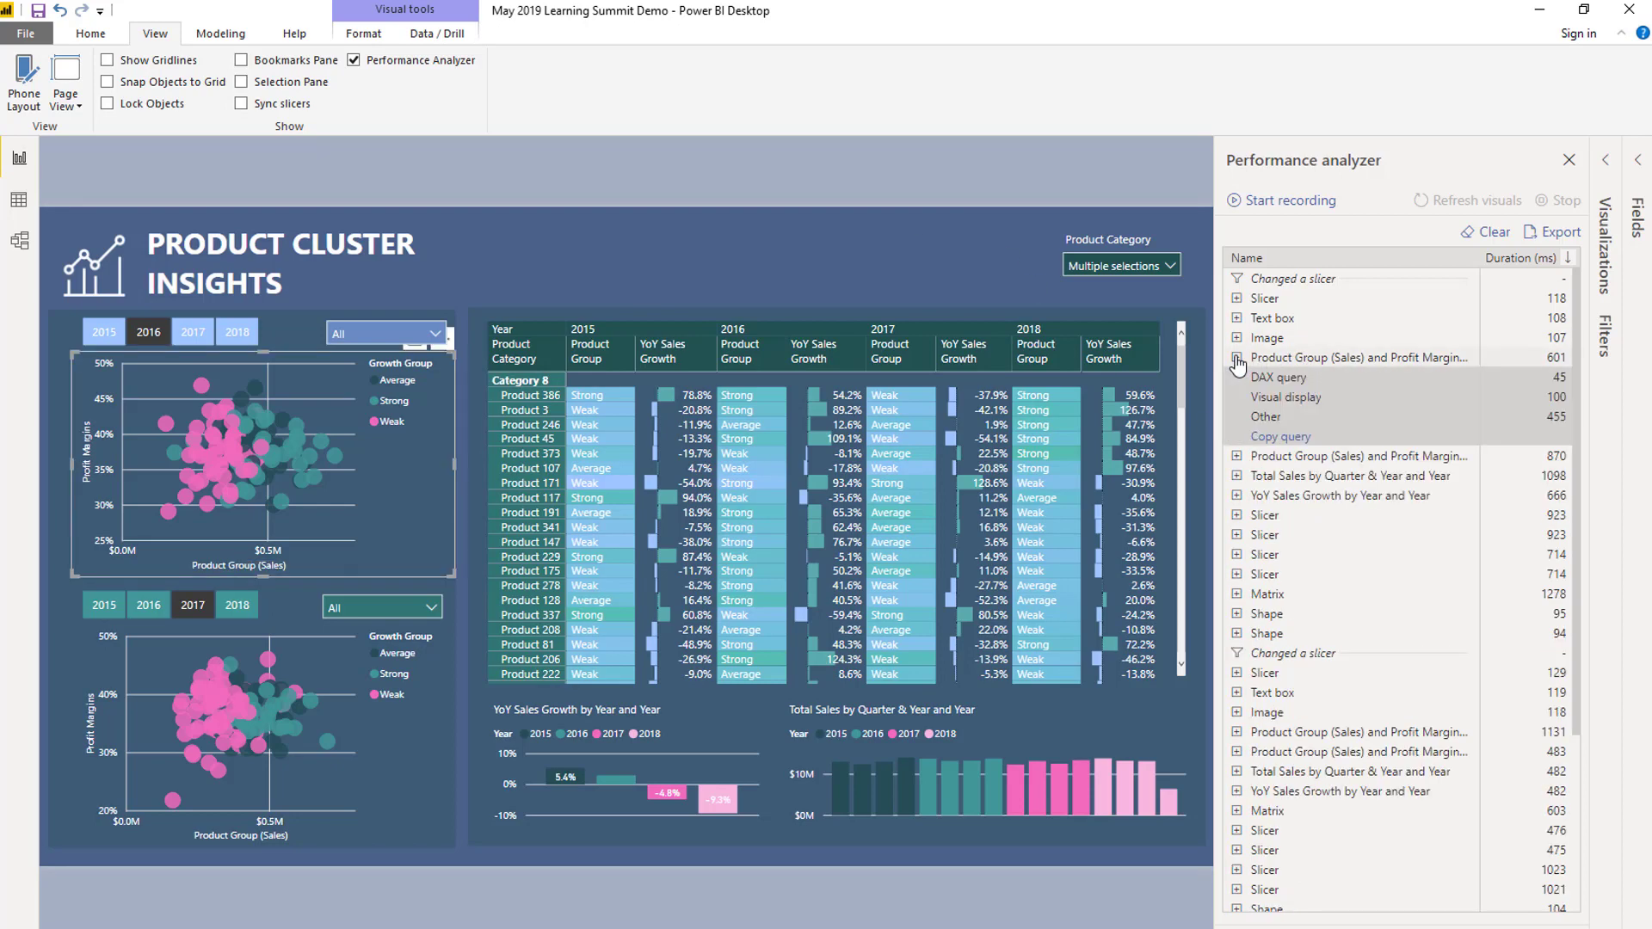
click(1237, 358)
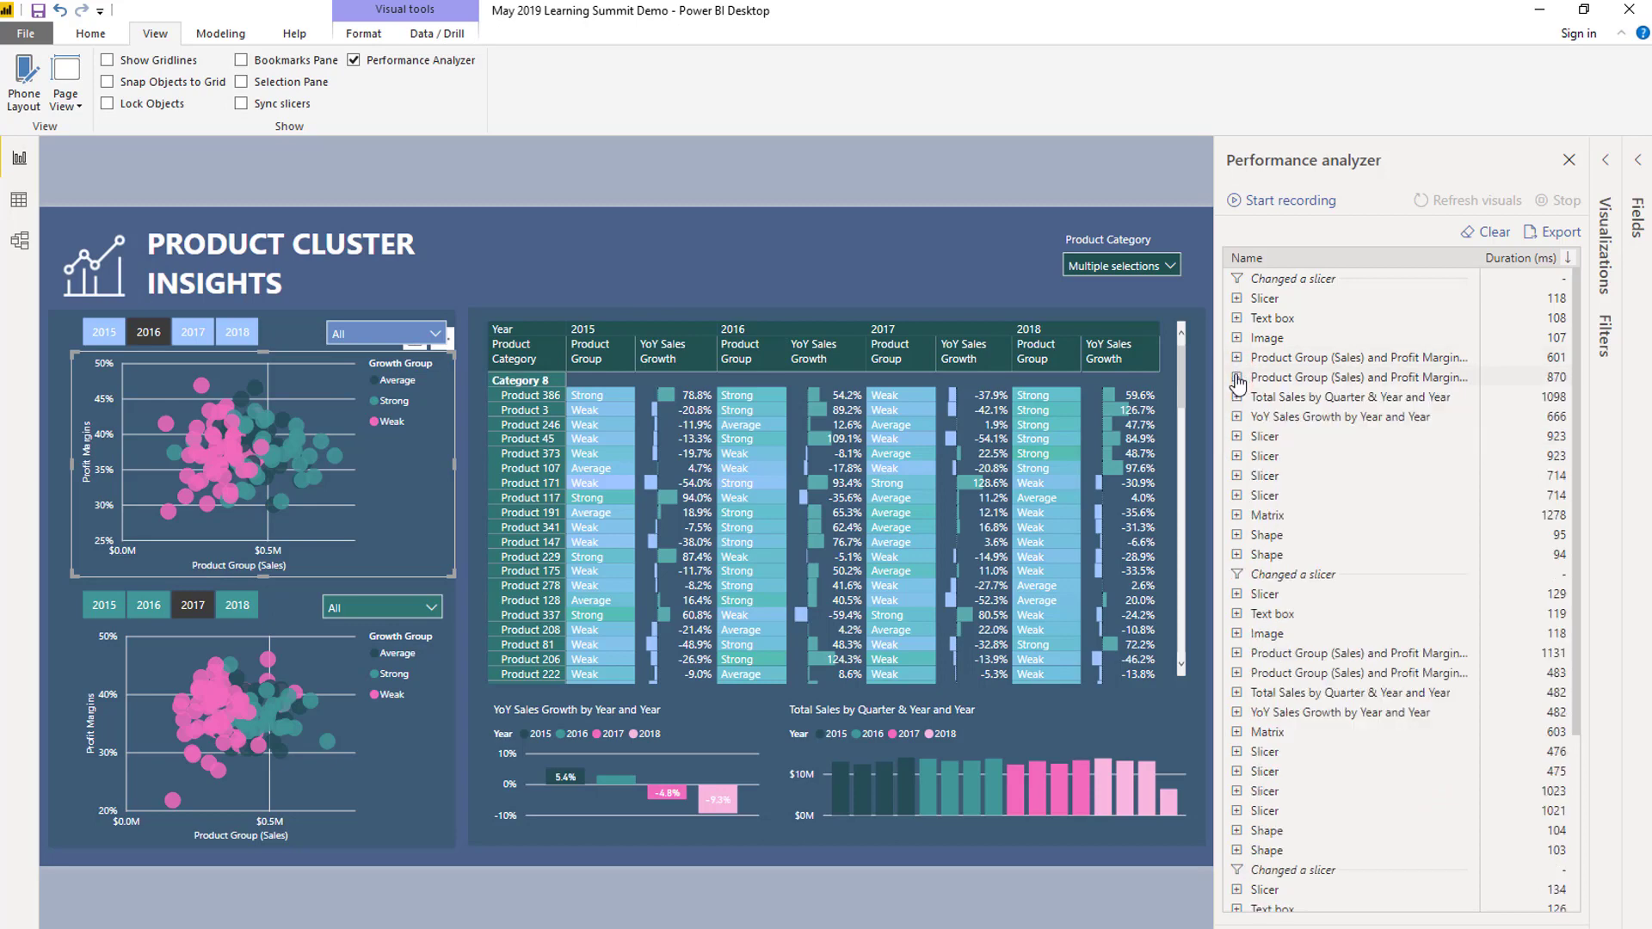
click(1237, 379)
click(1236, 379)
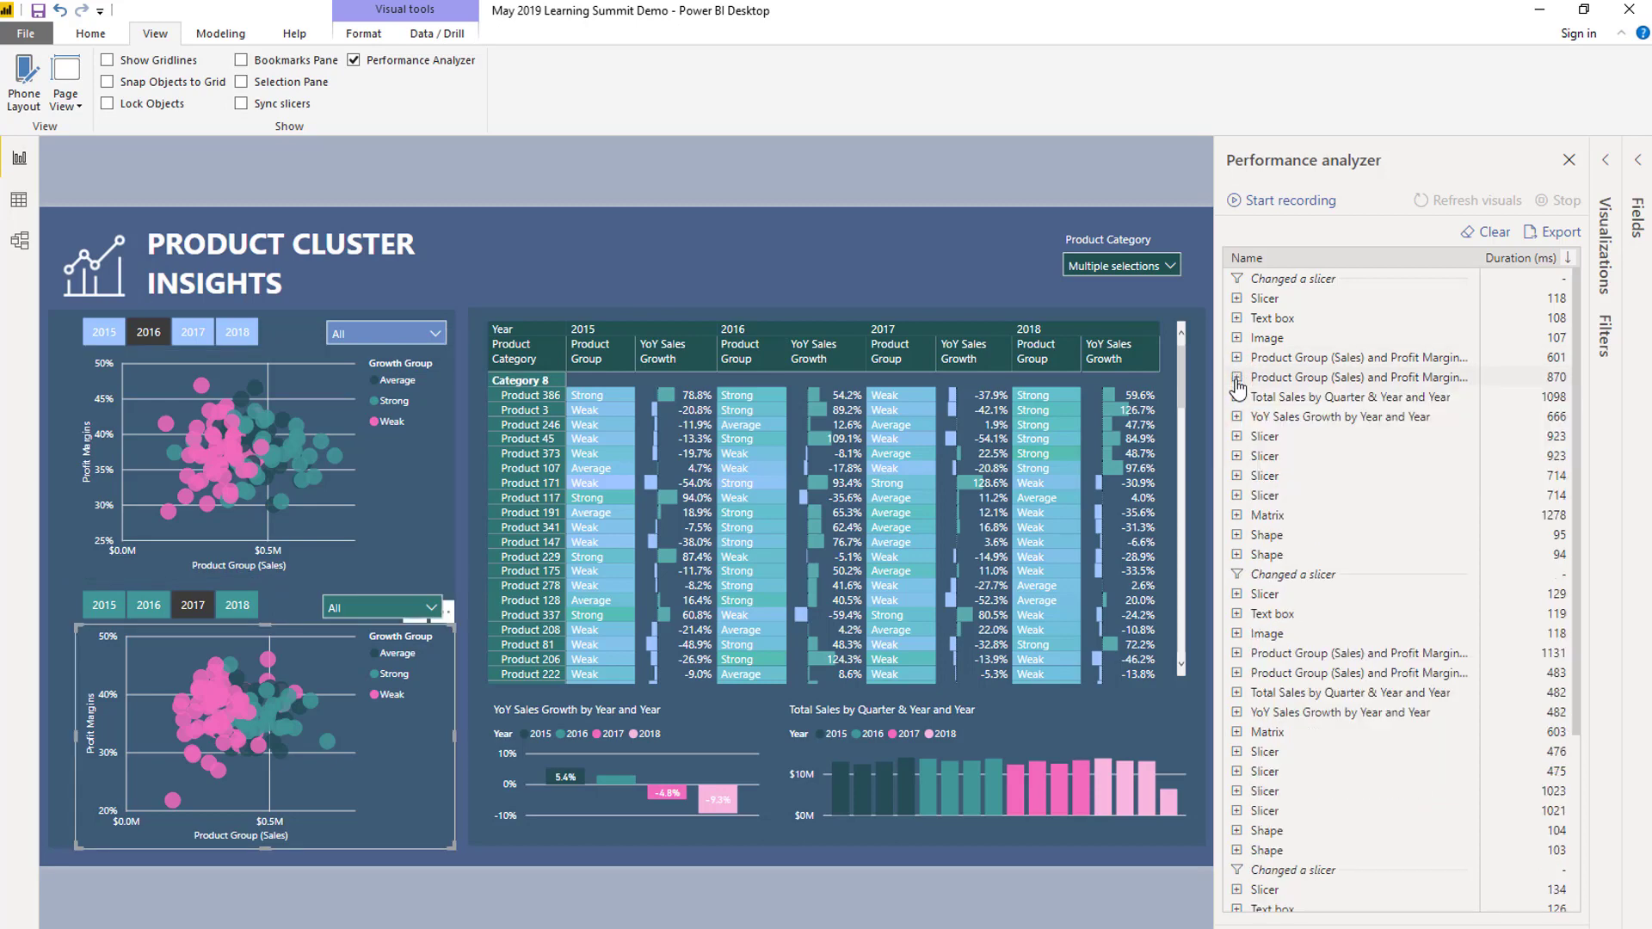
click(1236, 456)
click(1237, 457)
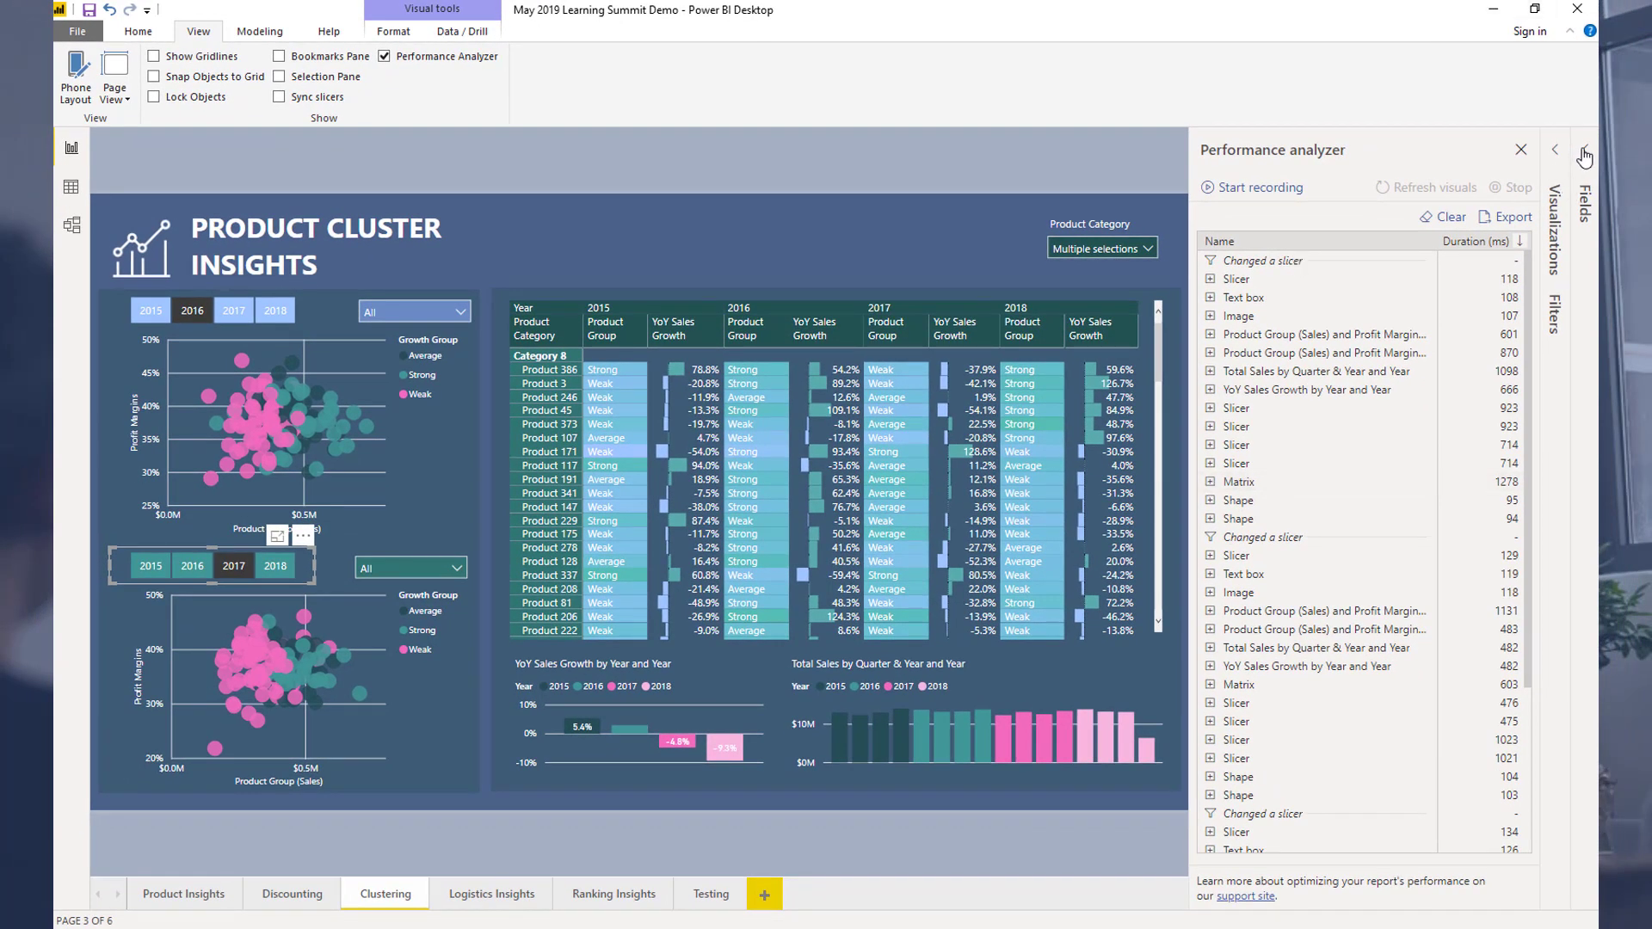
Expand the 601 ms Product Group (Sales) and Profit Margin entry into DAX query 45, Visual display 100, Other 455 ms
click(1209, 335)
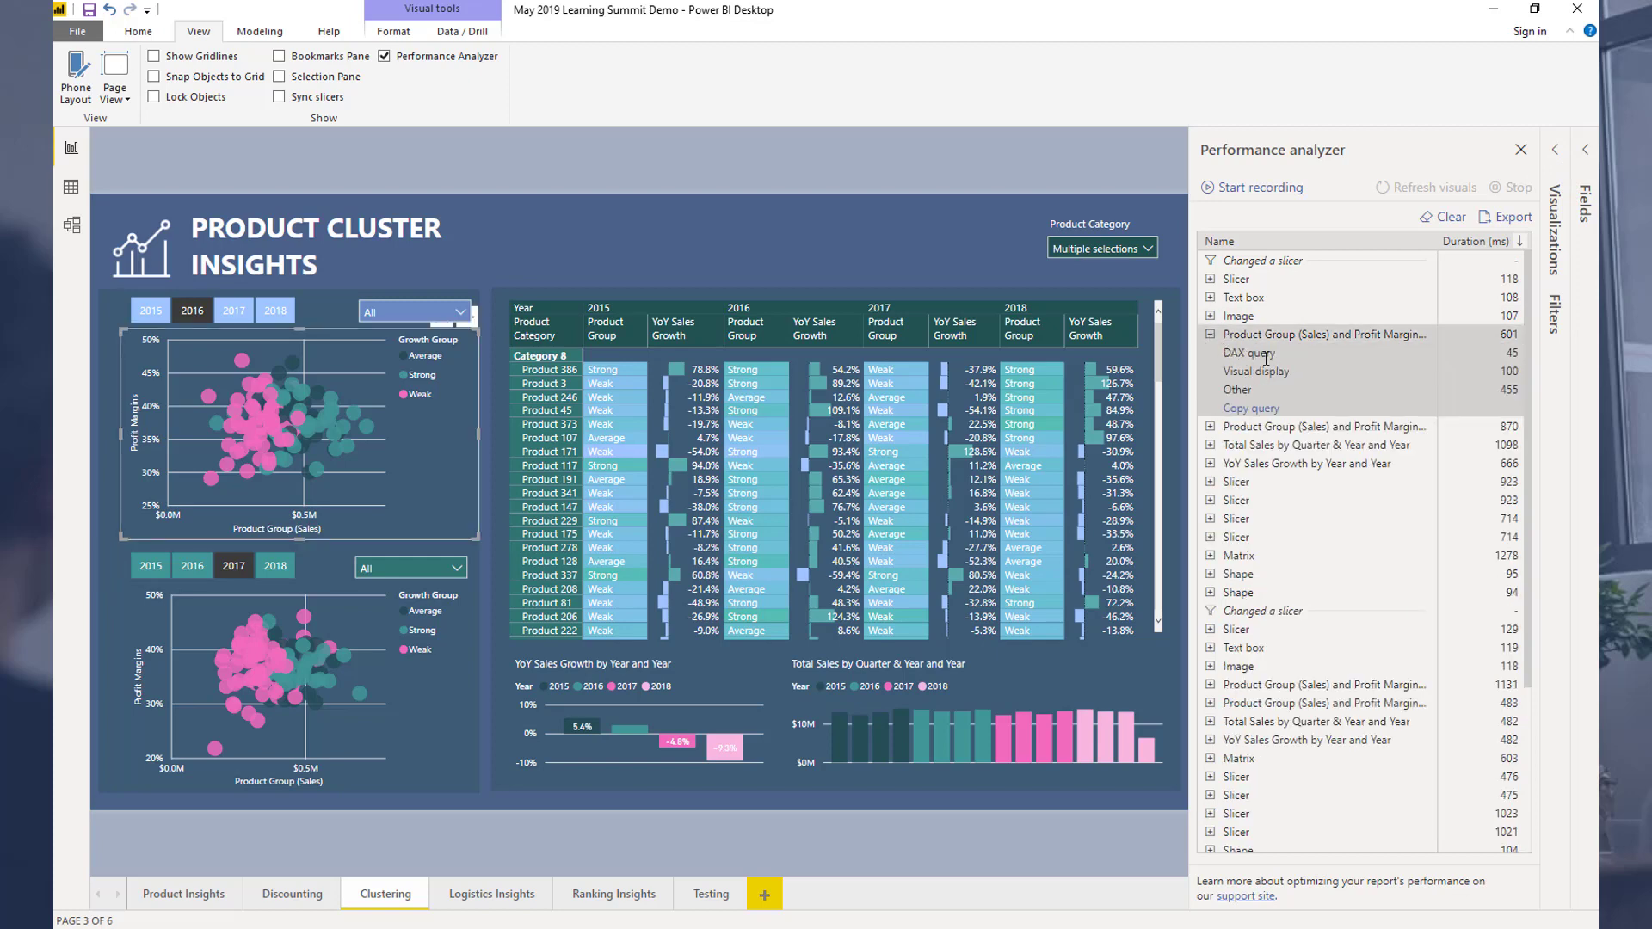
mouse_move(1266, 358)
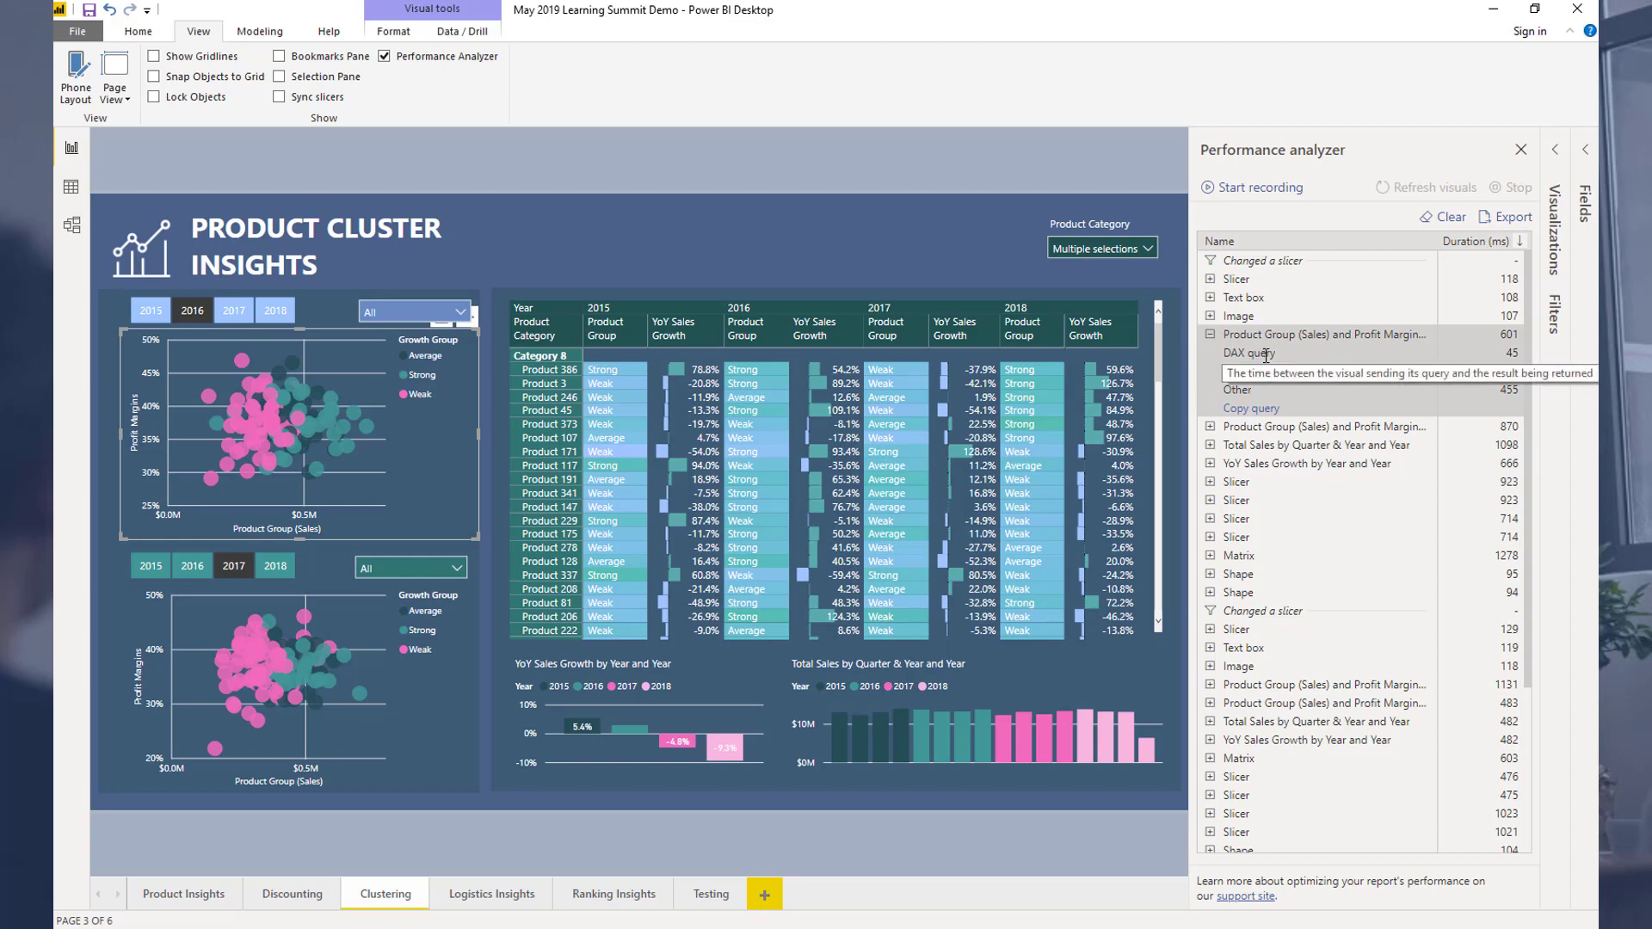